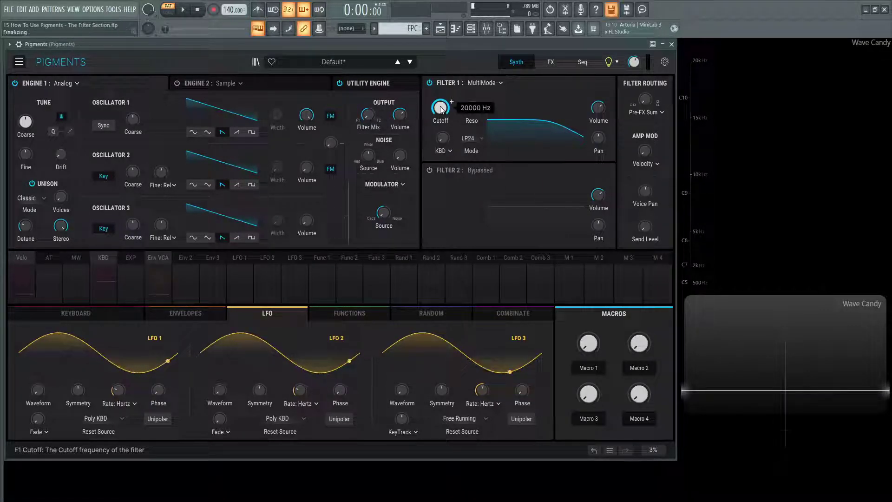
# - Sweep Filter 1's cutoff down to darken the sound
pyautogui.moveTo(440, 108)
pyautogui.mouseDown()
pyautogui.moveTo(441, 139)
pyautogui.moveTo(440, 108)
pyautogui.mouseUp()
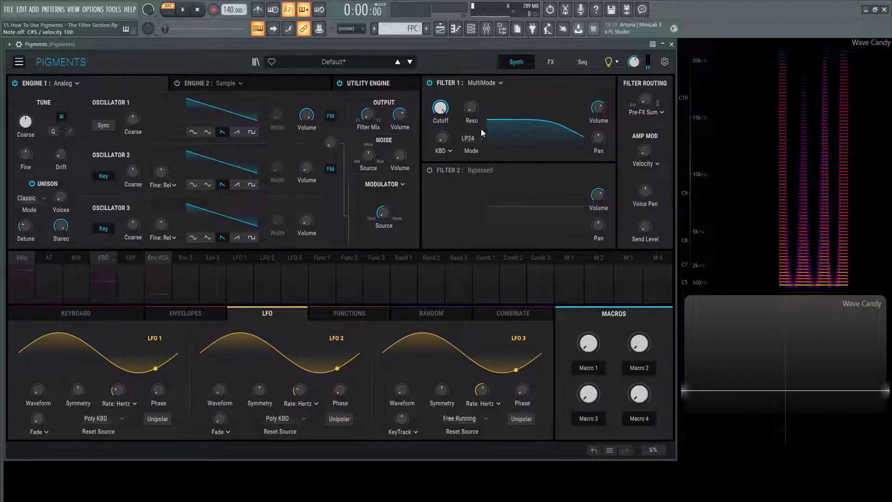
pyautogui.click(429, 170)
pyautogui.moveTo(440, 194)
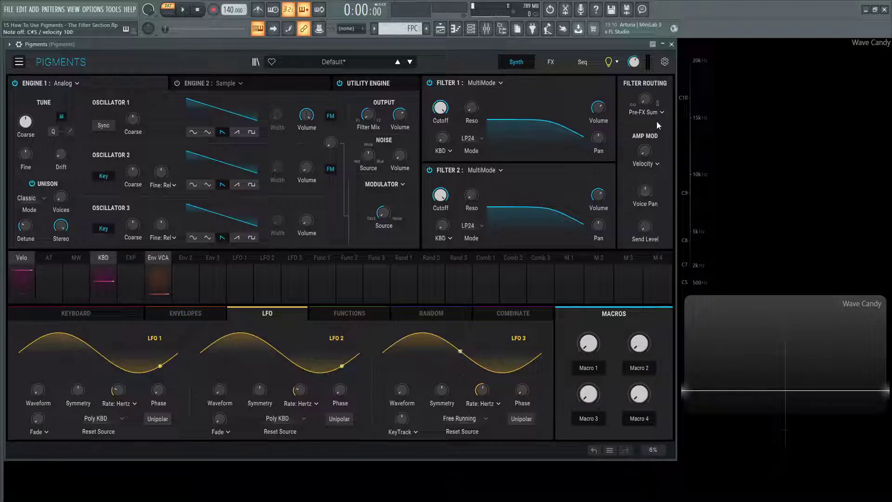
# - Turn the routing toward F1 // F2, lower a cutoff to compare, then push routing fully parallel
pyautogui.moveTo(662, 93)
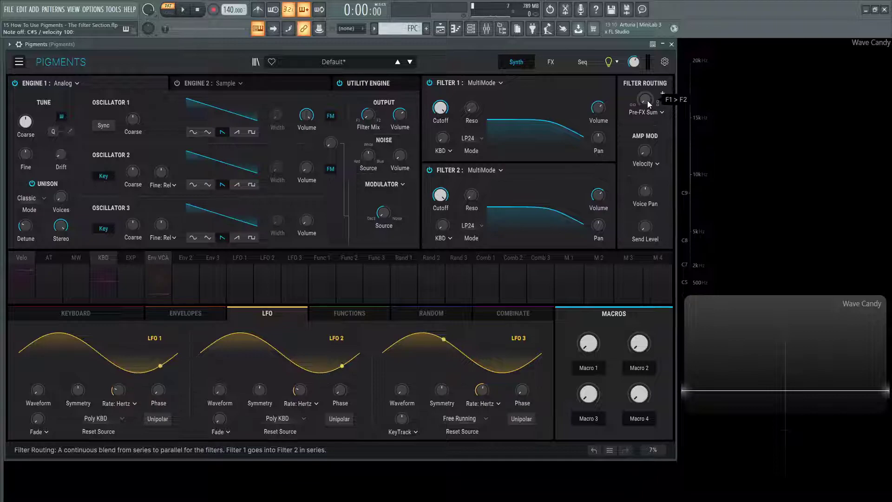
pyautogui.moveTo(646, 100)
pyautogui.mouseDown()
pyautogui.moveTo(647, 79)
pyautogui.moveTo(645, 107)
pyautogui.mouseUp()
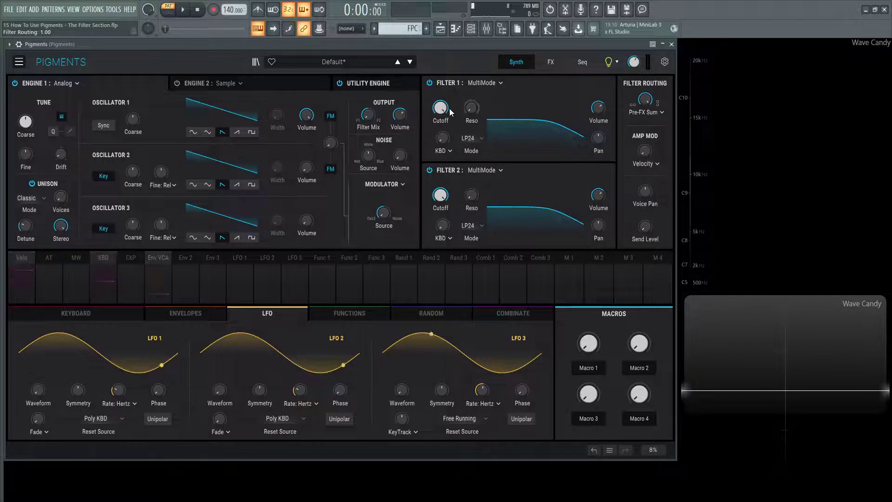
pyautogui.moveTo(446, 110)
pyautogui.moveTo(446, 110)
pyautogui.mouseDown()
pyautogui.moveTo(446, 156)
pyautogui.moveTo(446, 110)
pyautogui.mouseUp()
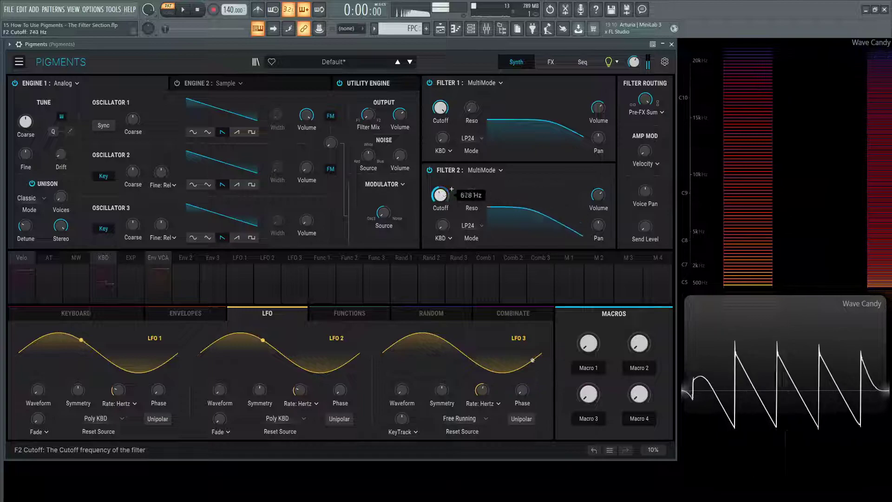
pyautogui.moveTo(662, 93)
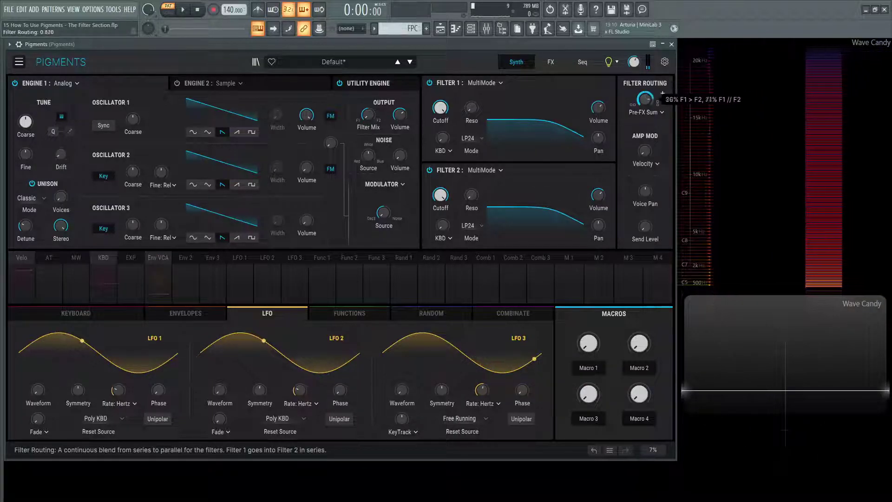
pyautogui.scroll(10, 662, 93)
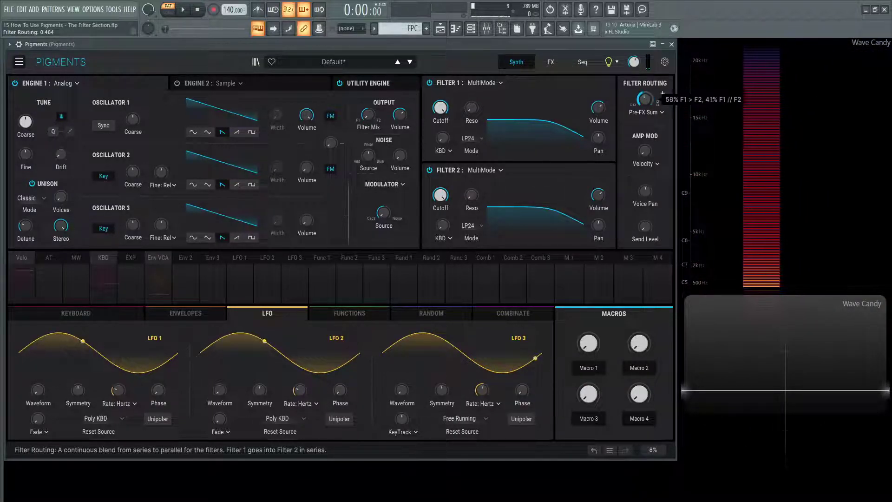
# - Set filter routing to FX Split and inspect the FX A and FX B buses
pyautogui.click(658, 115)
pyautogui.click(640, 143)
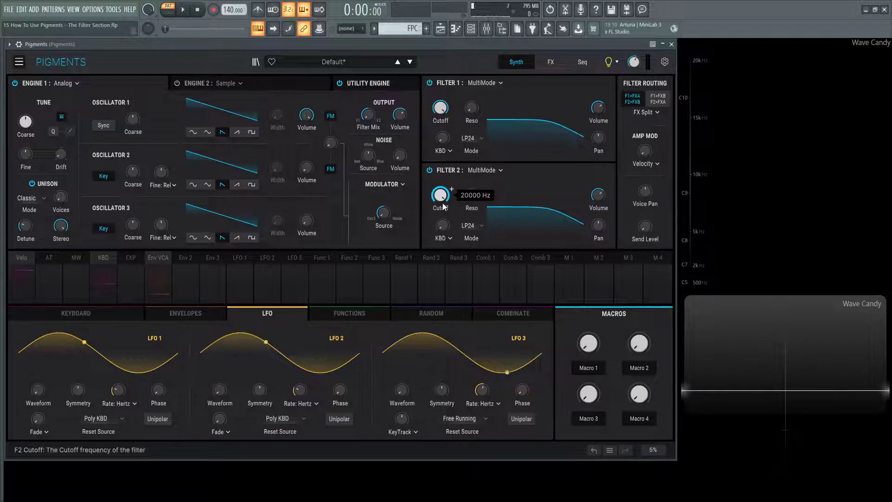
pyautogui.click(551, 62)
pyautogui.click(161, 100)
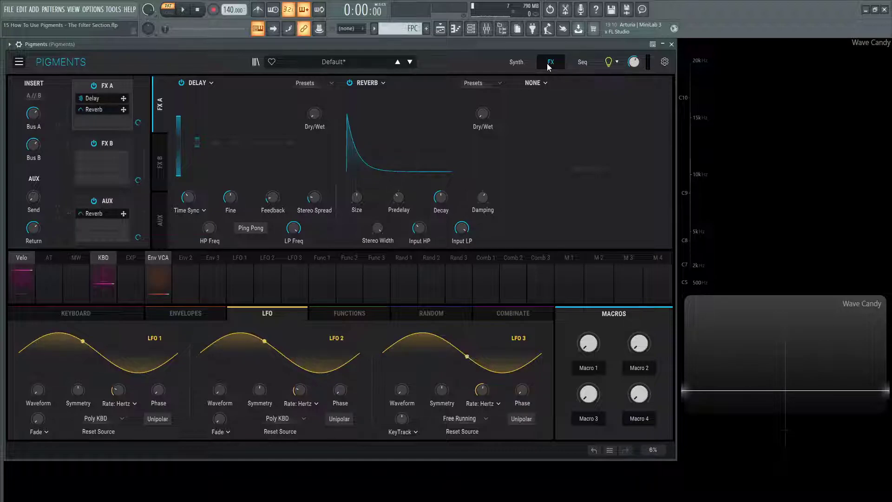
pyautogui.click(166, 157)
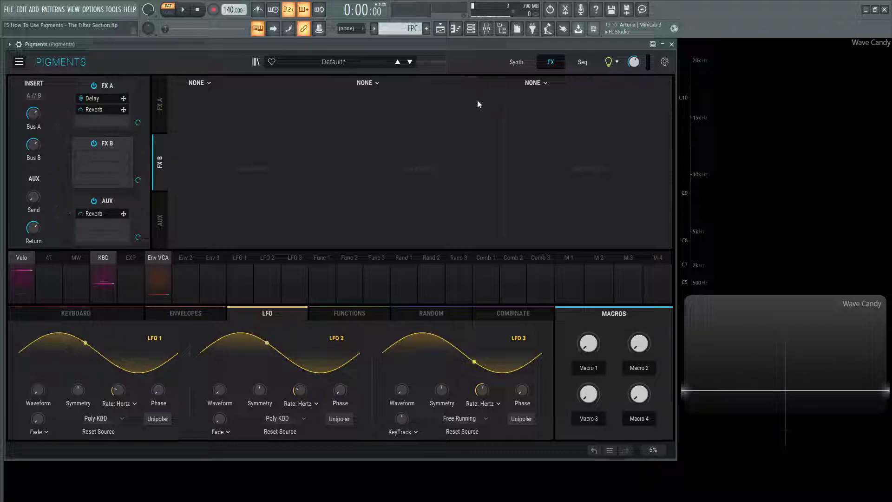
pyautogui.click(511, 62)
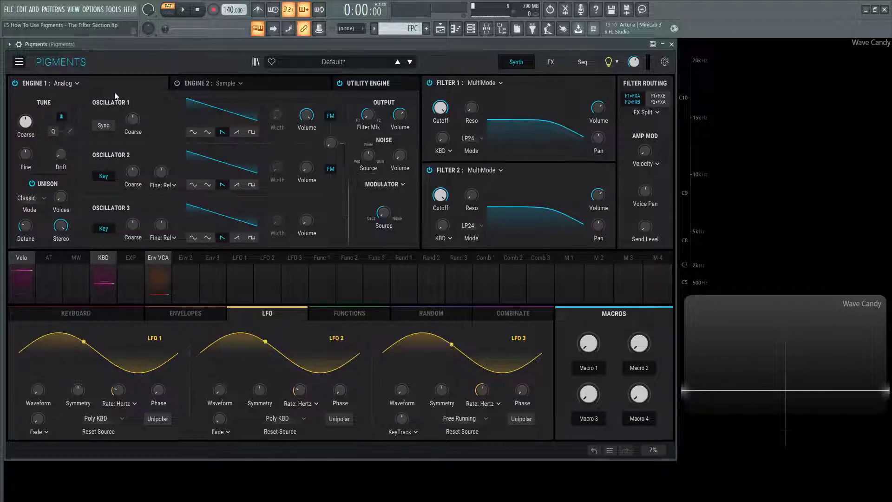
# - Start a new default preset and set Engine 1 to the Analog engine
pyautogui.click(19, 62)
pyautogui.click(29, 72)
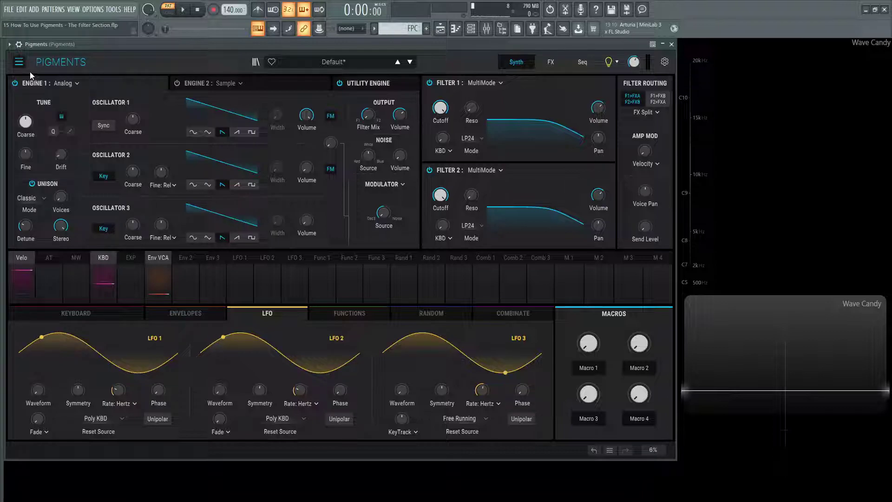
pyautogui.click(62, 83)
pyautogui.click(91, 120)
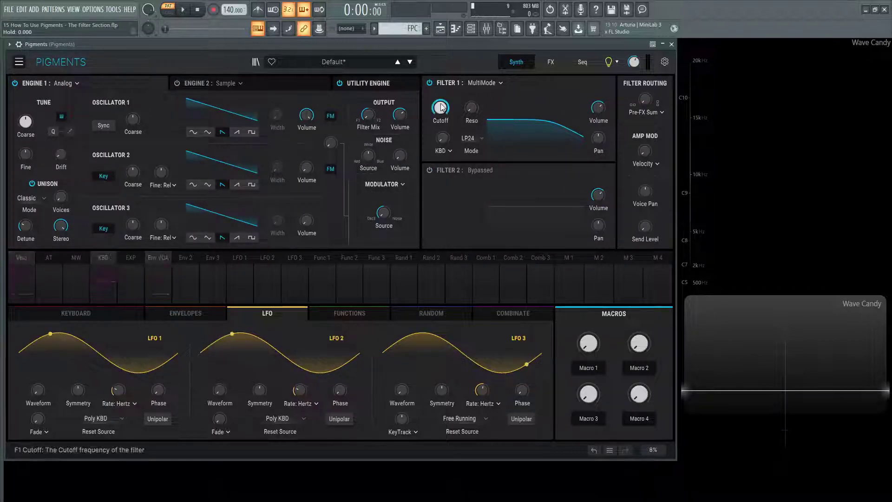
# - Sweep Filter 1's cutoff down to about 1951 Hz, then back up to 2717 Hz
pyautogui.moveTo(440, 108); pyautogui.dragTo(467, 105)
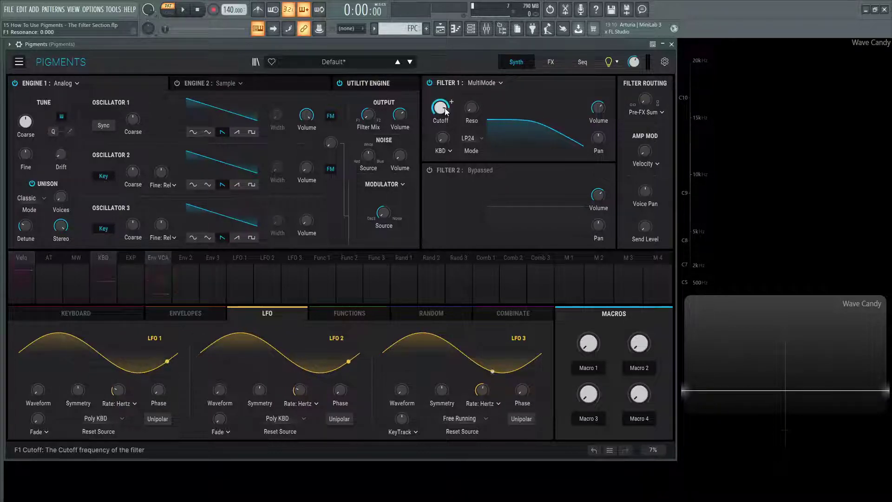
pyautogui.moveTo(444, 107)
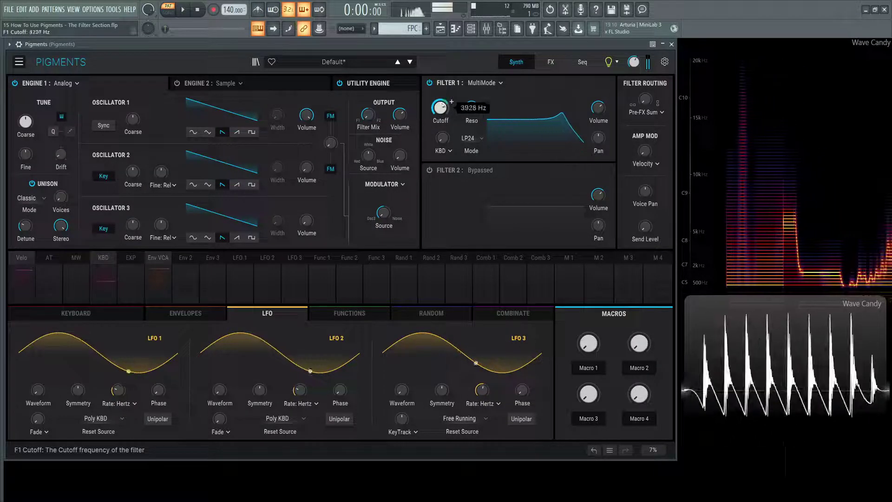
pyautogui.moveTo(440, 107); pyautogui.dragTo(478, 86)
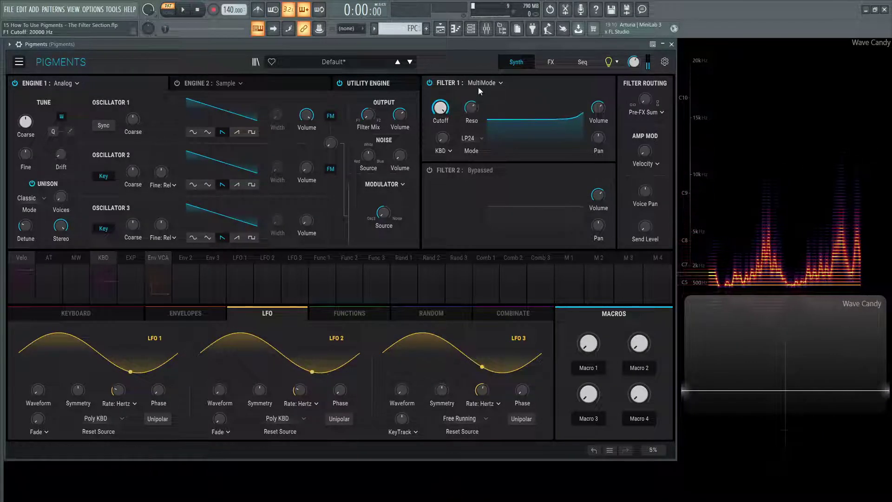
# - Keep Filter 1 as MultiMode and raise its FM amount to 1.00
pyautogui.click(483, 83)
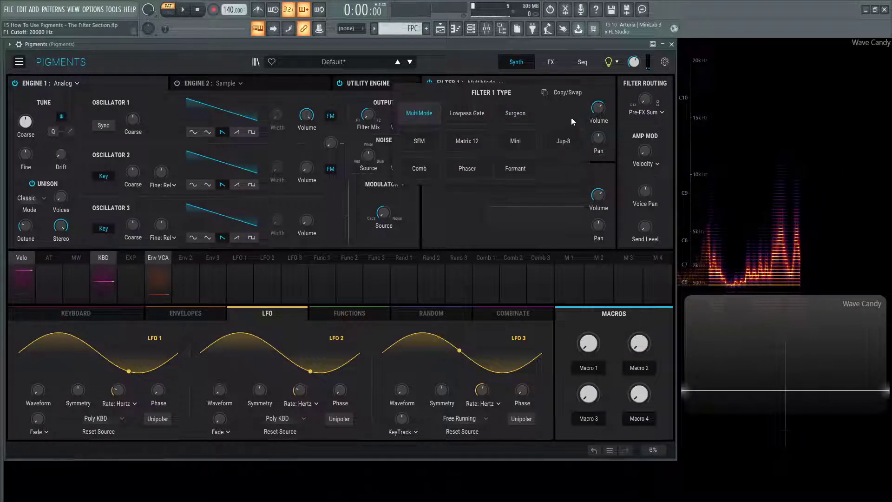
pyautogui.click(415, 114)
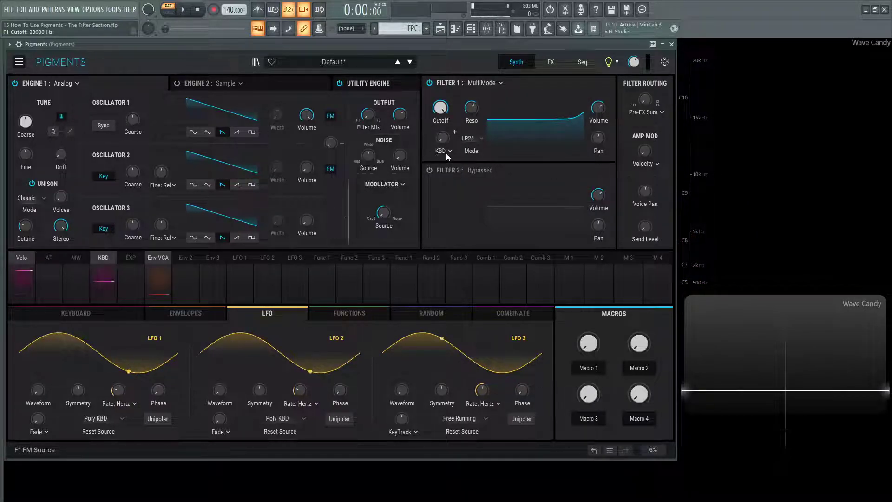
pyautogui.moveTo(443, 138)
pyautogui.mouseDown()
pyautogui.moveTo(443, 116)
pyautogui.moveTo(471, 122)
pyautogui.moveTo(442, 116)
pyautogui.moveTo(443, 130)
pyautogui.mouseUp()
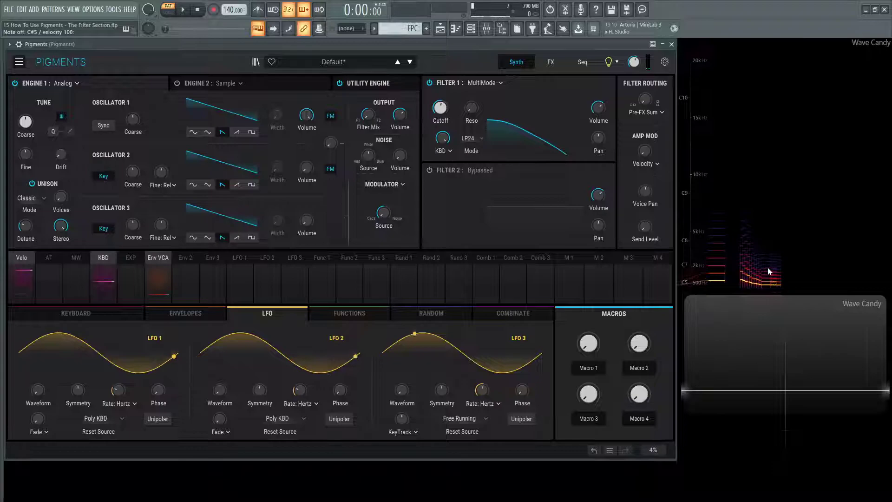
pyautogui.moveTo(443, 137)
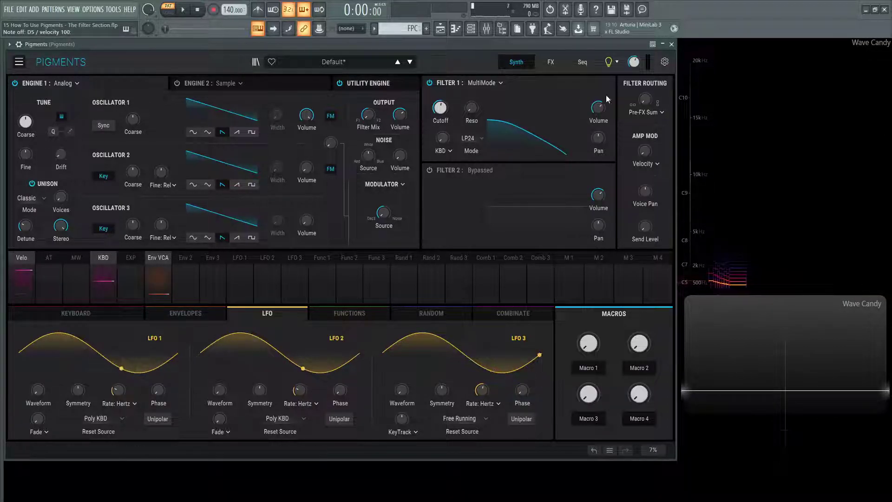
# - Switch Filter 1's MultiMode slope from LP24 to LP36
pyautogui.click(474, 137)
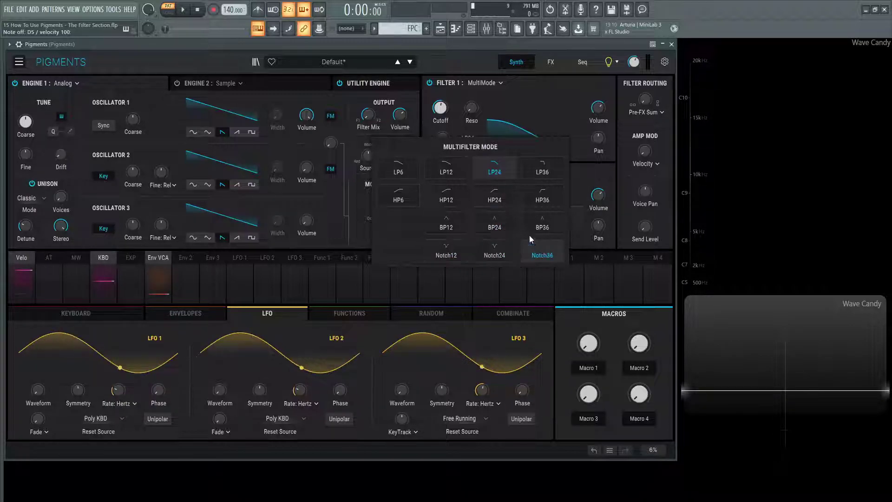
pyautogui.click(489, 167)
pyautogui.click(469, 139)
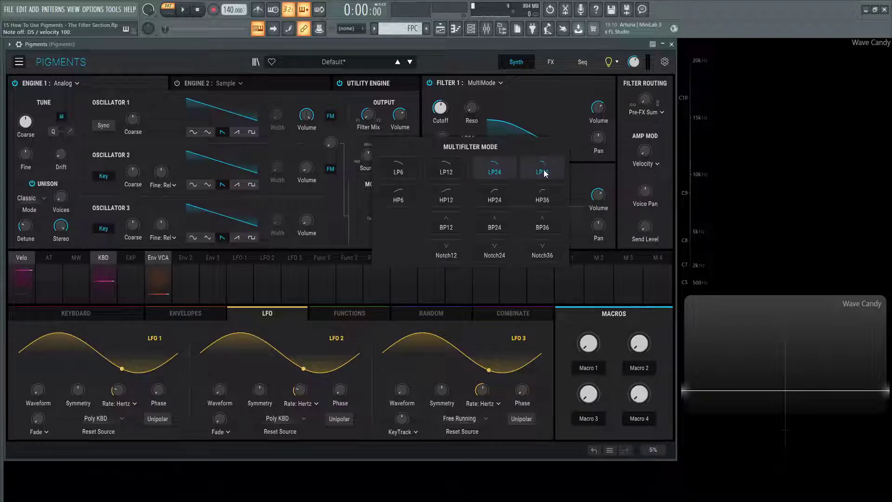
pyautogui.click(542, 170)
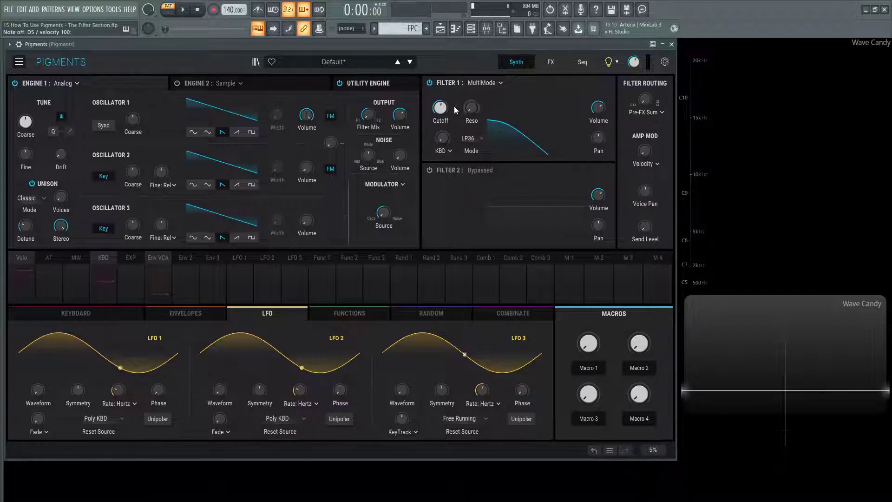
# - Lower Filter 1's cutoff to about 626 Hz and modulate it from LFO 1 at full FM amount
pyautogui.moveTo(440, 108); pyautogui.dragTo(440, 103)
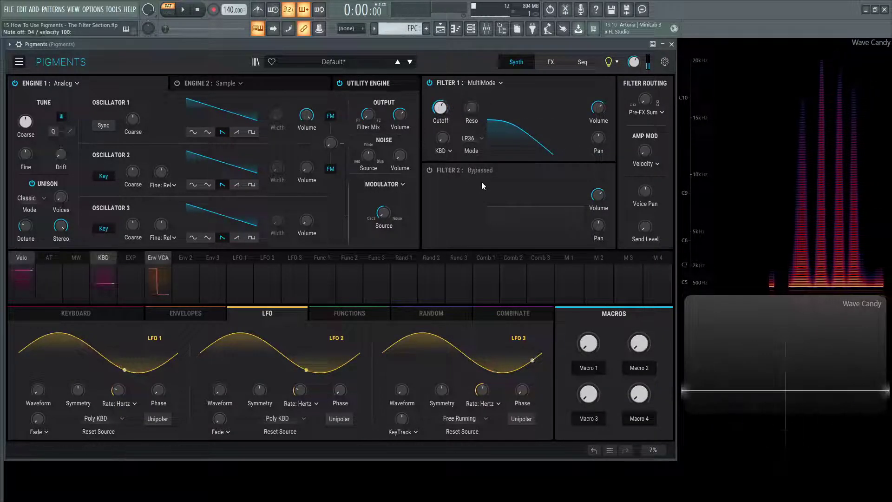
pyautogui.click(450, 152)
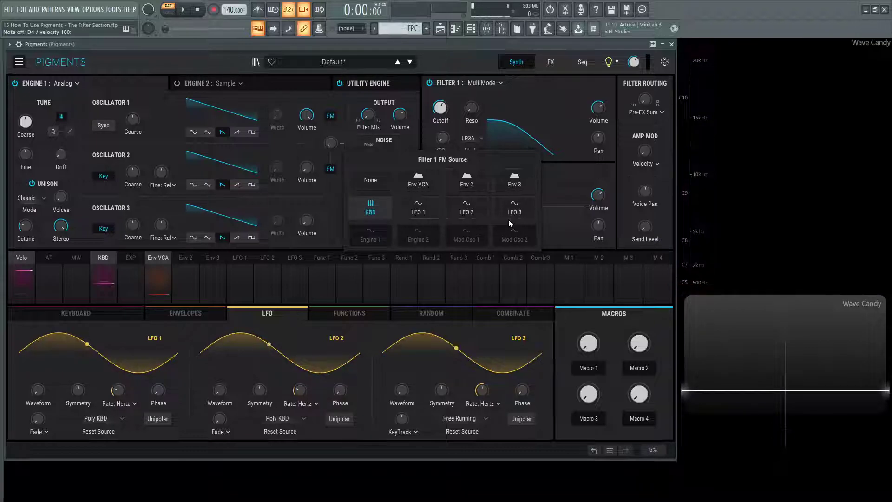
pyautogui.click(427, 209)
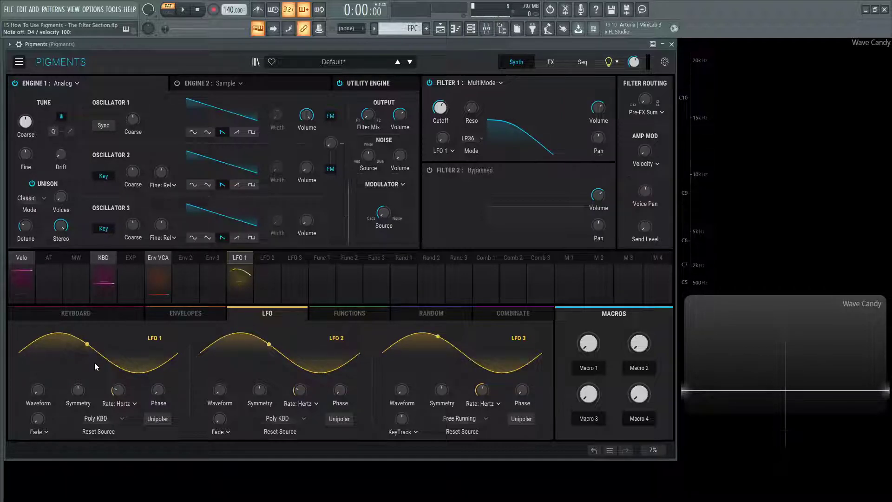
pyautogui.moveTo(440, 142); pyautogui.dragTo(446, 125)
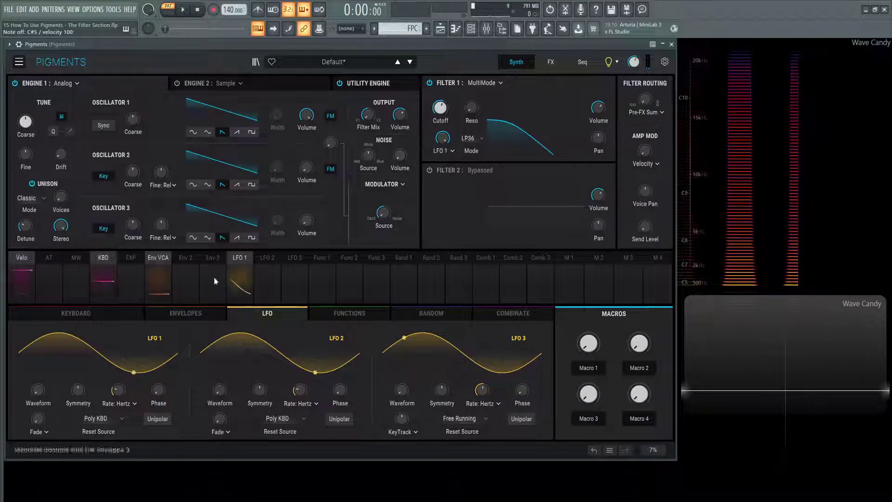
# - Raise LFO 1's rate to about 5.35 Hz, then bring up Filter 1's FM source list
pyautogui.moveTo(119, 392)
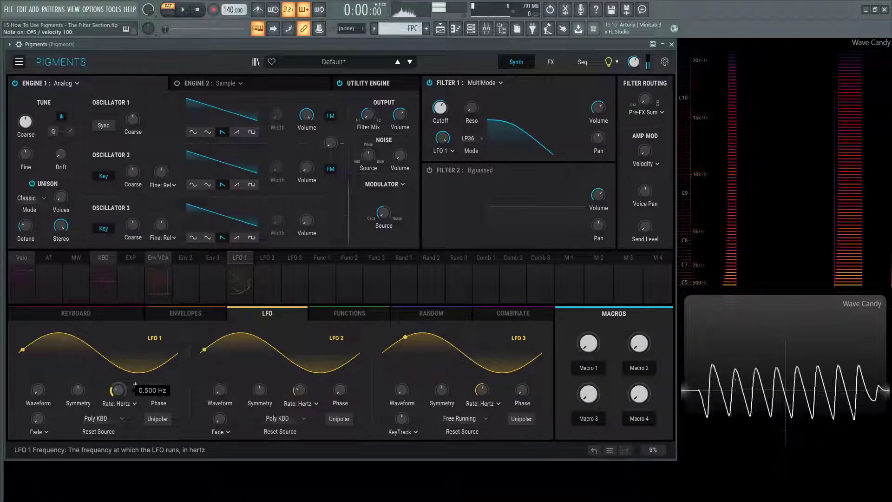
pyautogui.scroll(10, 119, 391)
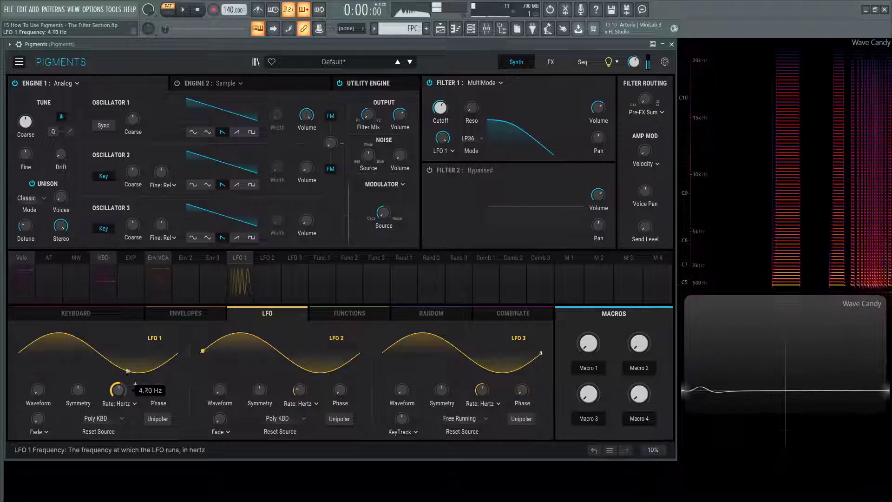
pyautogui.scroll(2, 119, 391)
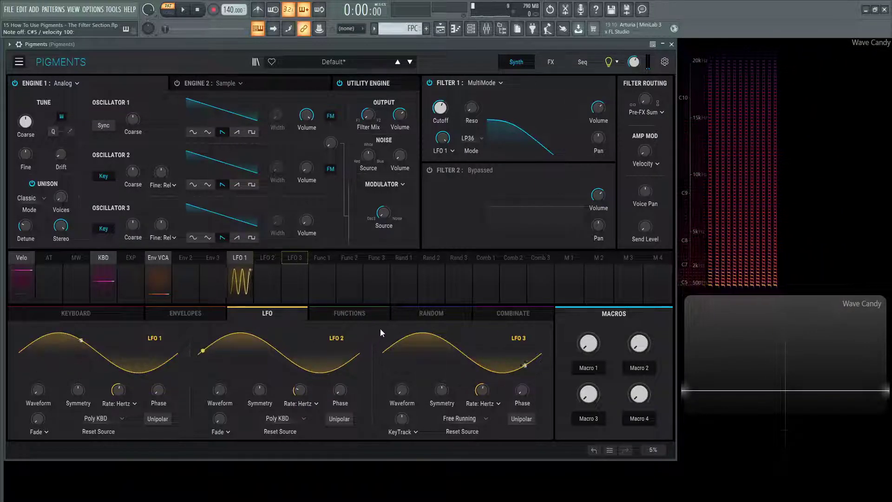
pyautogui.click(452, 151)
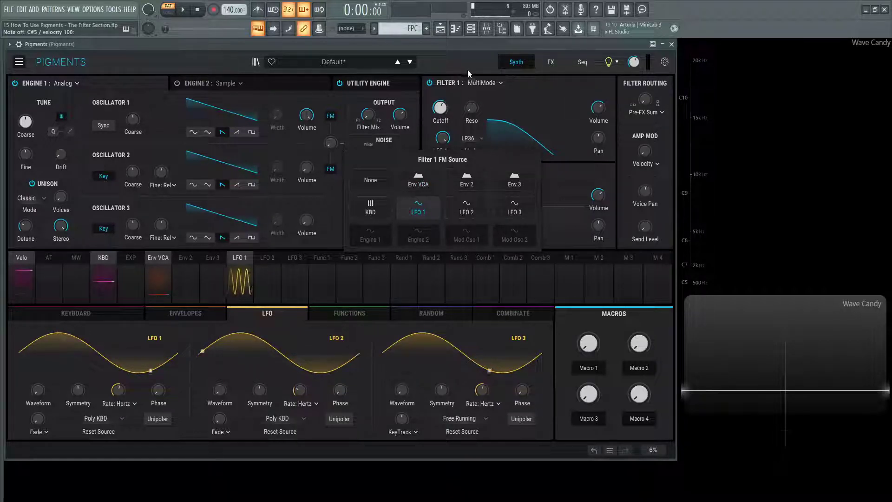
# - Clear Filter 1's FM source, make it a Lowpass Gate, and test Level before resetting to 1.00
pyautogui.click(378, 185)
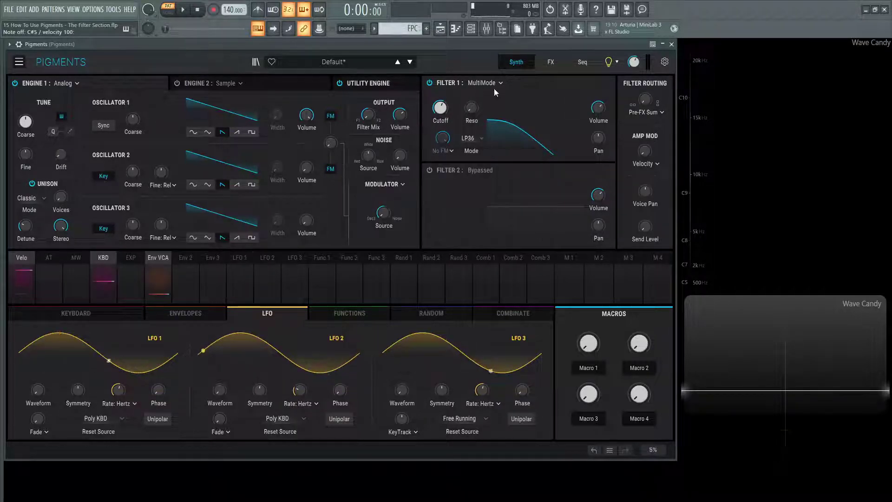
pyautogui.click(495, 84)
pyautogui.click(475, 114)
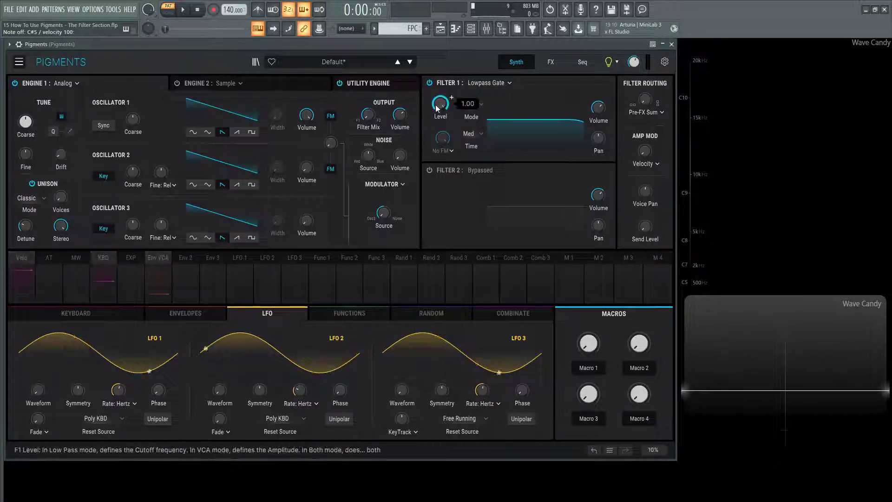
pyautogui.moveTo(439, 108); pyautogui.dragTo(439, 153)
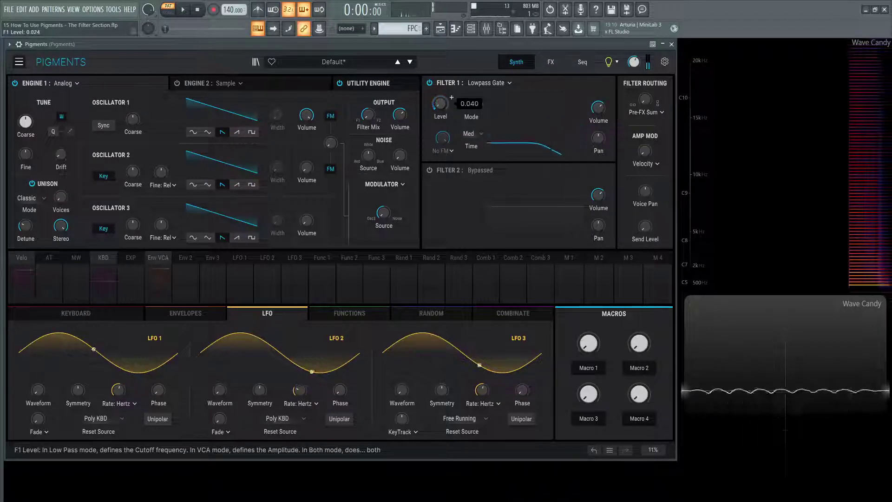
pyautogui.doubleClick(440, 103)
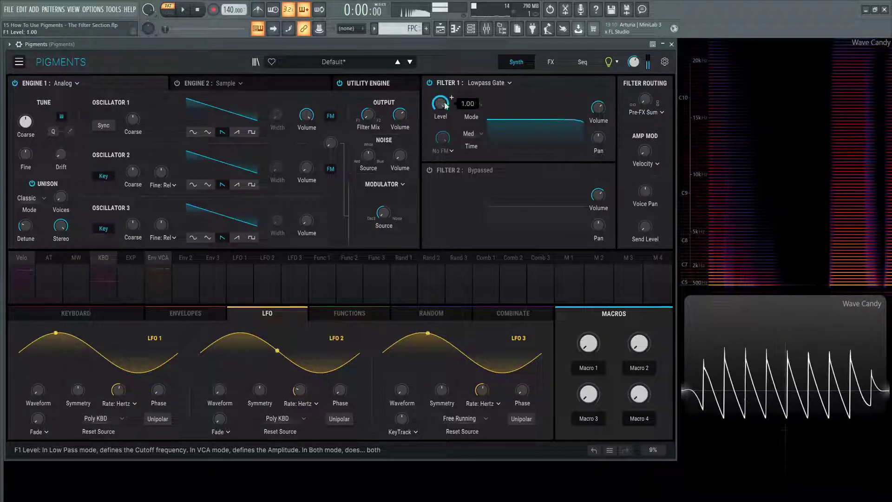
# - Try the Lowpass Gate in VCA and Low Pass modes while sweeping Level, settling on Both
pyautogui.click(471, 105)
pyautogui.click(439, 130)
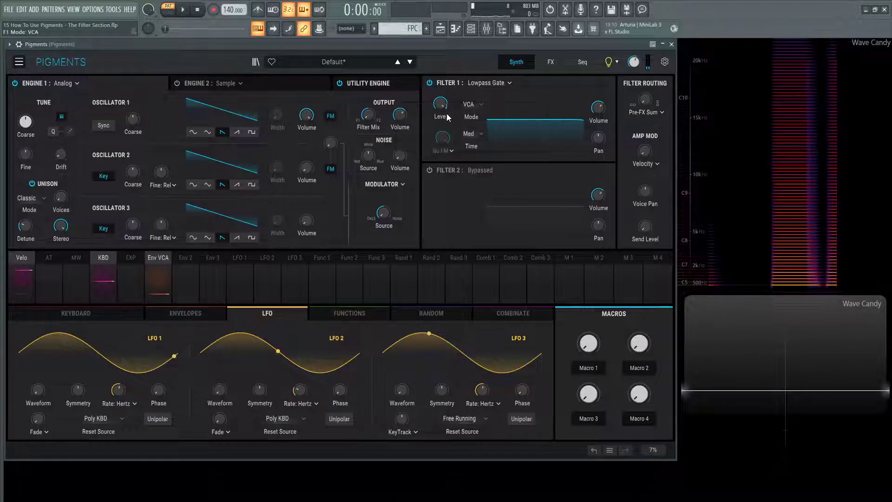
pyautogui.moveTo(442, 104); pyautogui.dragTo(442, 98)
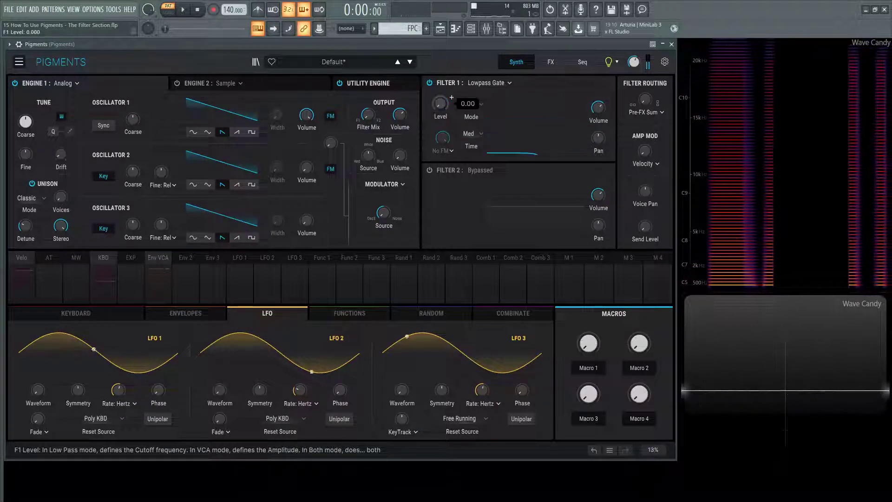
pyautogui.click(470, 103)
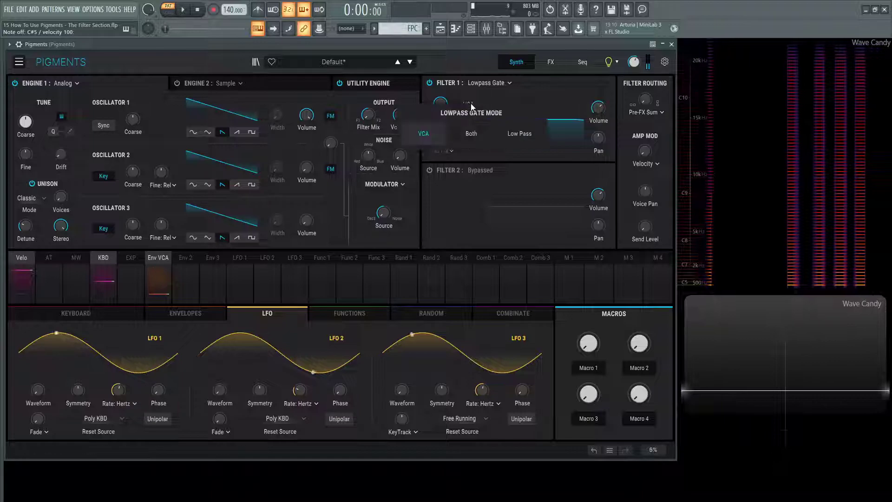
pyautogui.click(530, 136)
pyautogui.moveTo(440, 104); pyautogui.dragTo(440, 120)
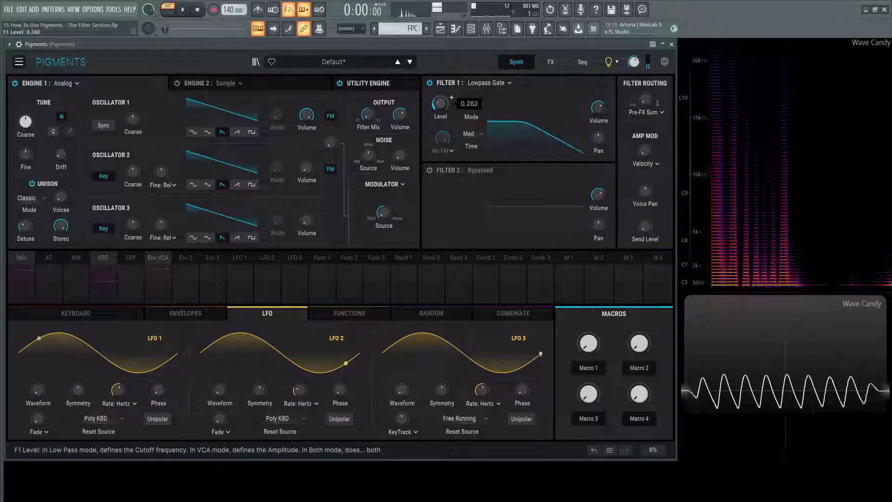
pyautogui.moveTo(443, 104); pyautogui.dragTo(443, 93)
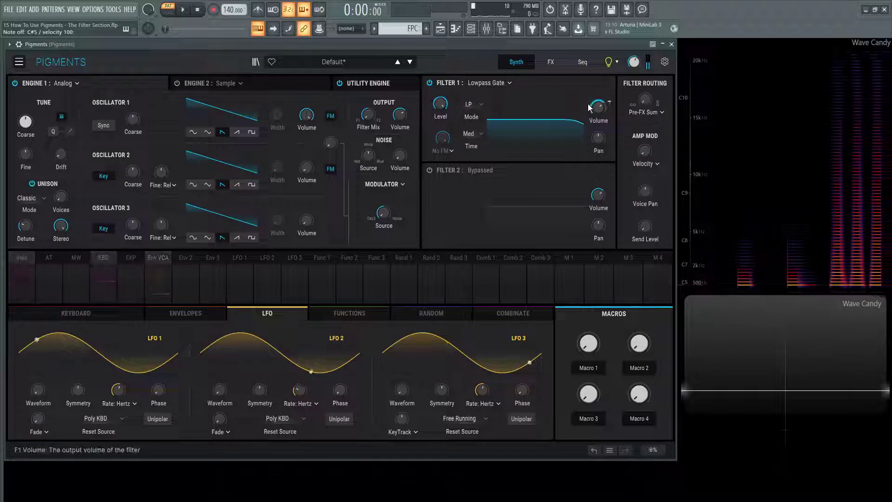
pyautogui.click(476, 107)
pyautogui.click(481, 133)
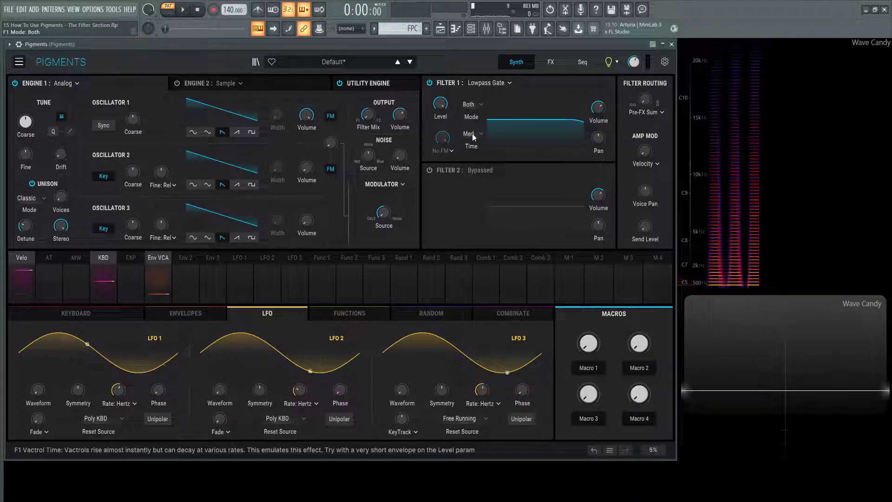
# - Modulate Filter 1 Level from Env 2 and shorten Env 2's decay to 89 ms
pyautogui.click(195, 313)
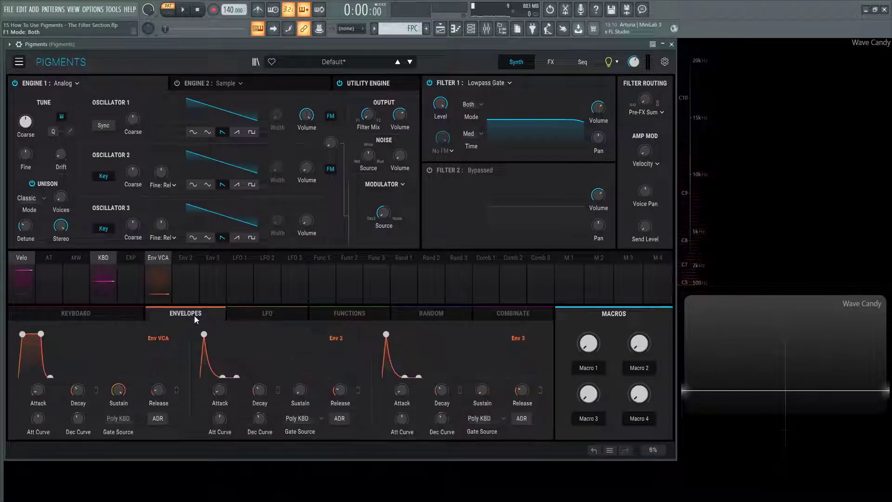
pyautogui.click(441, 103)
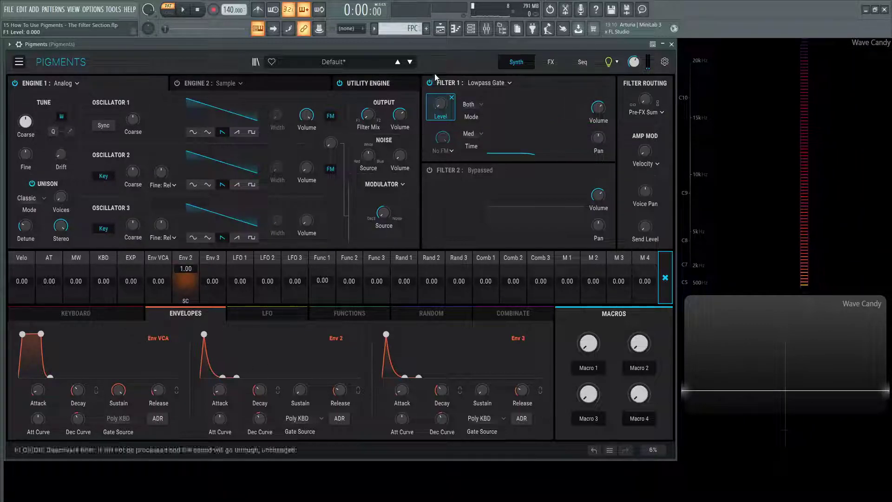
pyautogui.click(451, 97)
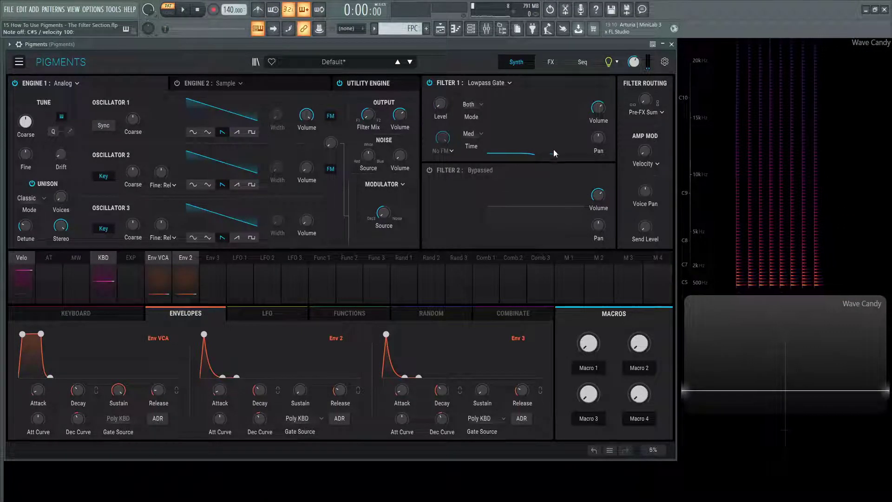
pyautogui.moveTo(259, 391); pyautogui.dragTo(259, 406)
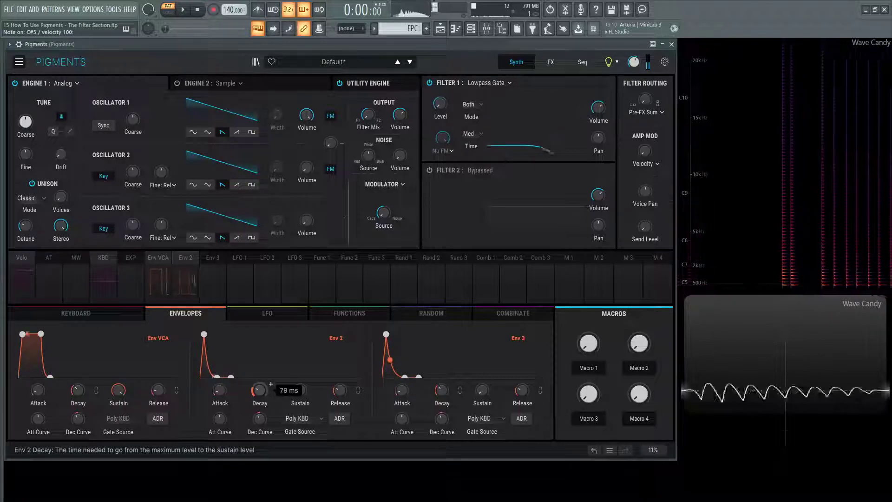
# - Try Slow vactrol time, set master volume to about -11.6 dB, then switch to Fast
pyautogui.click(477, 139)
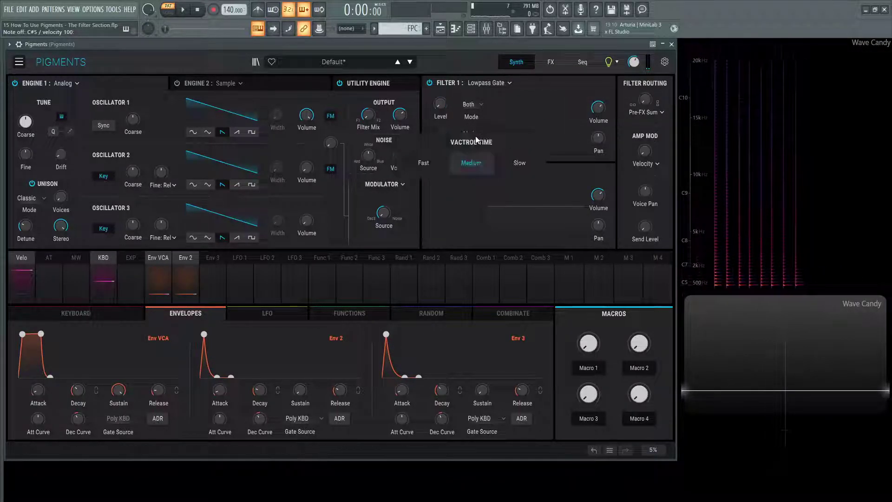
pyautogui.click(525, 163)
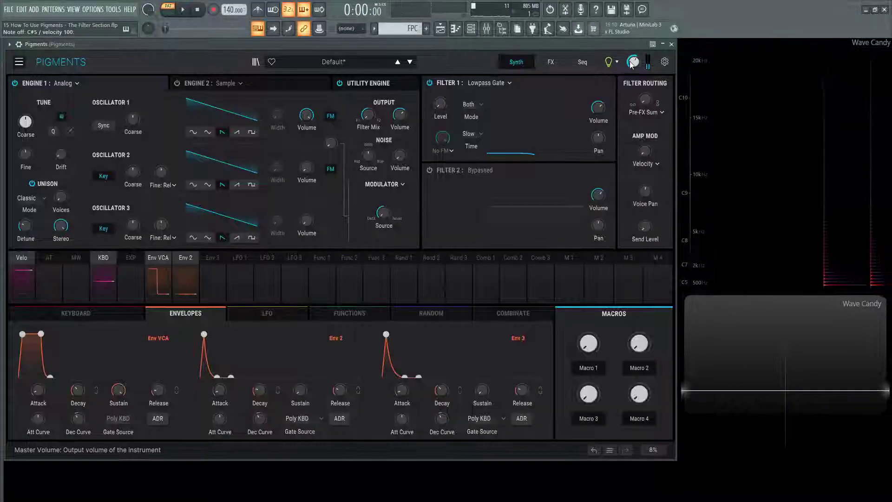
pyautogui.moveTo(633, 62); pyautogui.dragTo(633, 59)
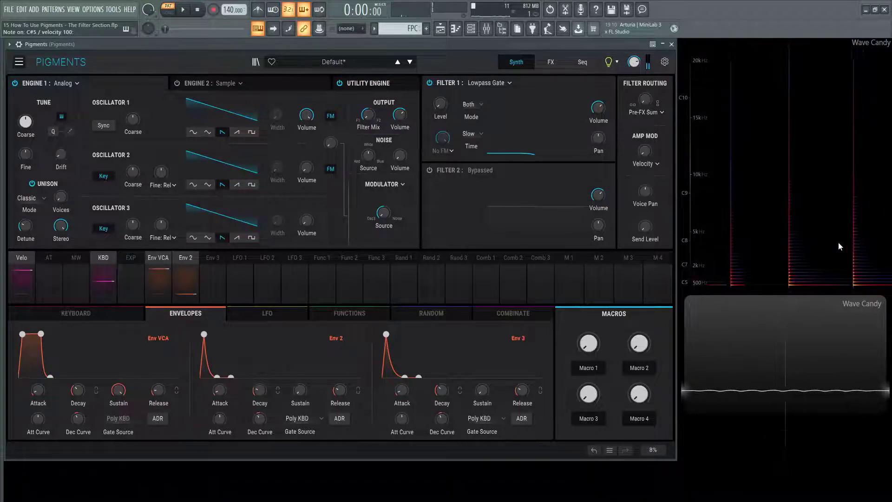
pyautogui.click(470, 135)
pyautogui.click(434, 160)
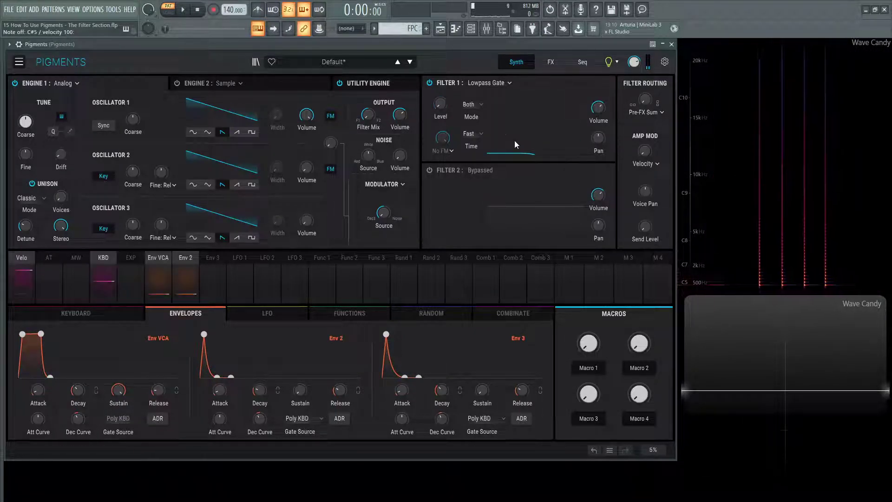
# - Compare Slow and Medium vactrol times, settle on Fast, then bring up Filter 1's FM sources
pyautogui.click(476, 139)
pyautogui.click(522, 159)
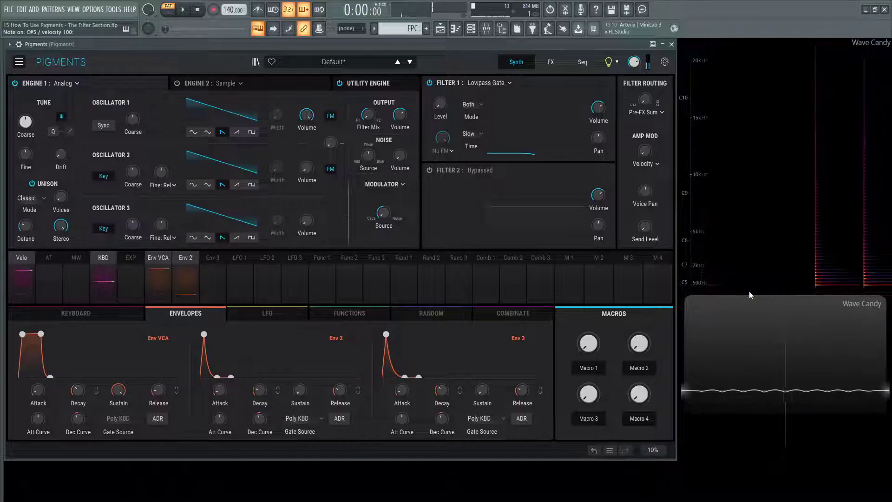
pyautogui.click(471, 138)
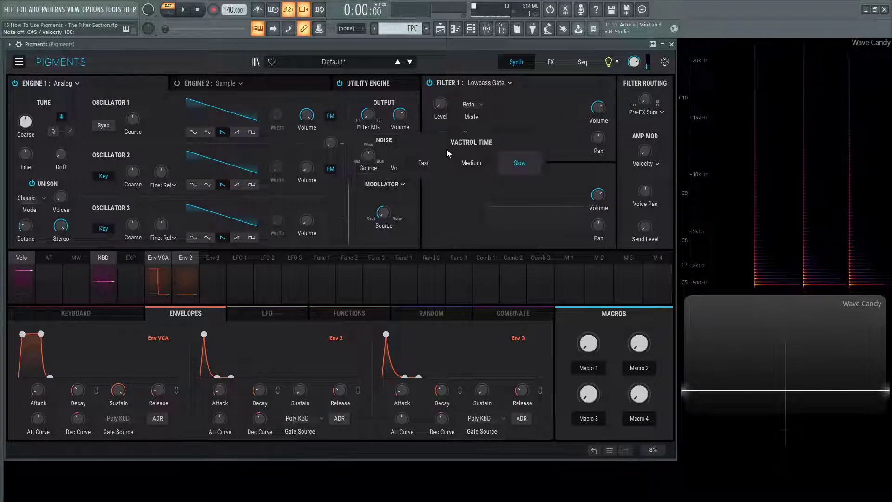
pyautogui.click(472, 163)
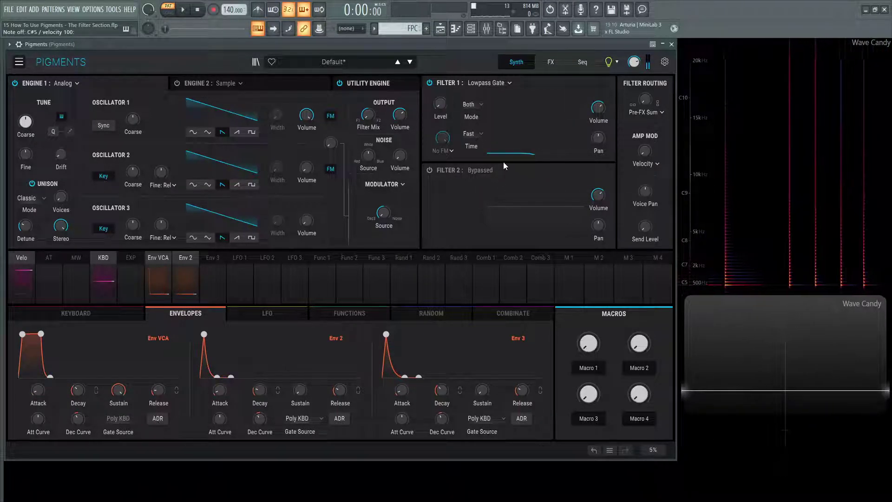
pyautogui.click(474, 136)
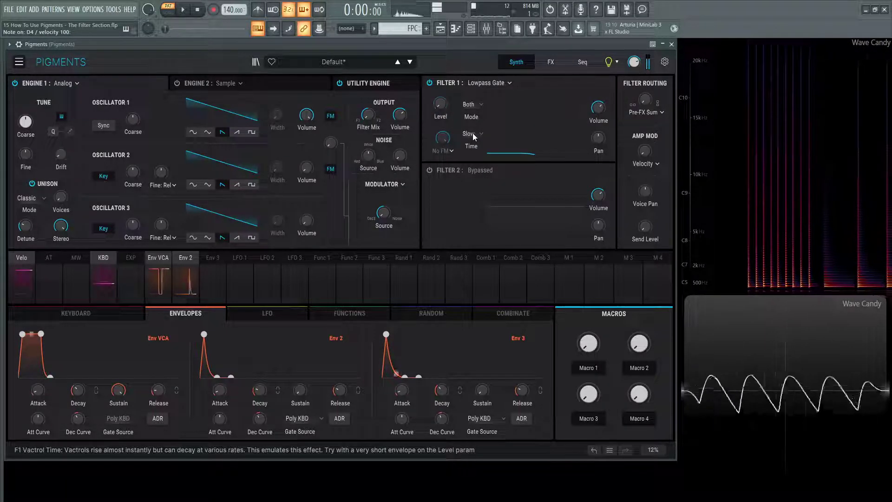
pyautogui.click(472, 132)
pyautogui.click(453, 157)
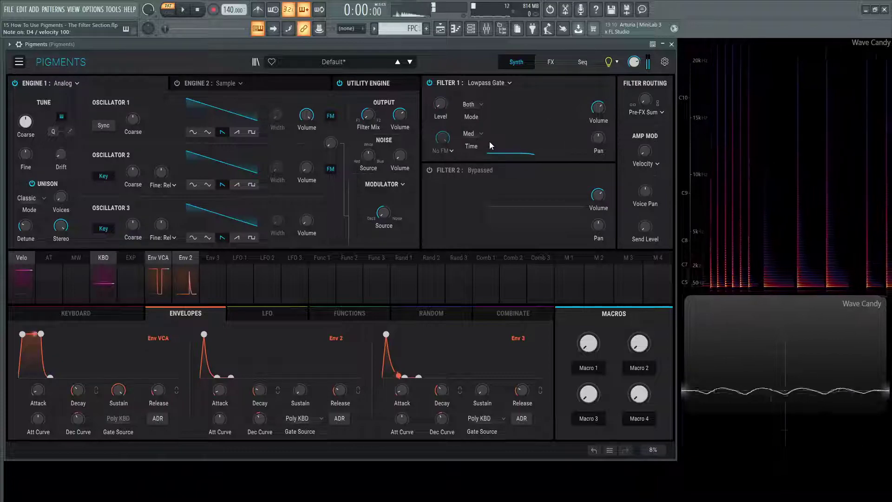
pyautogui.click(472, 133)
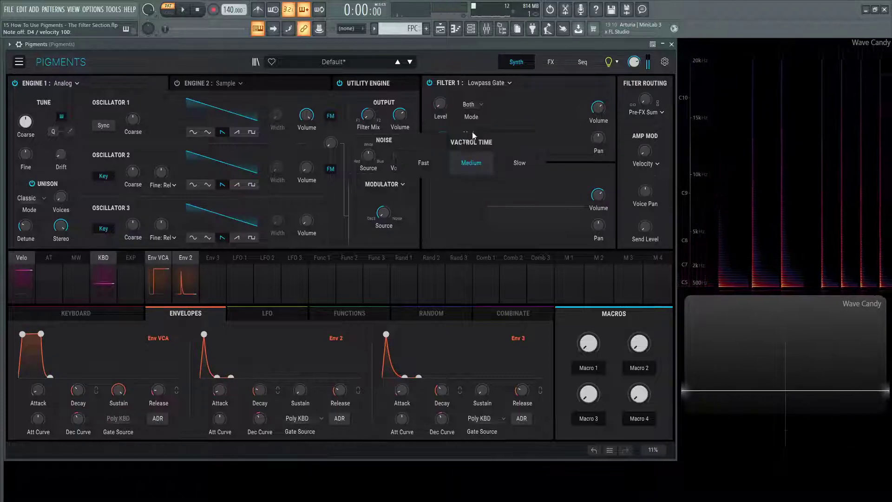
pyautogui.click(430, 162)
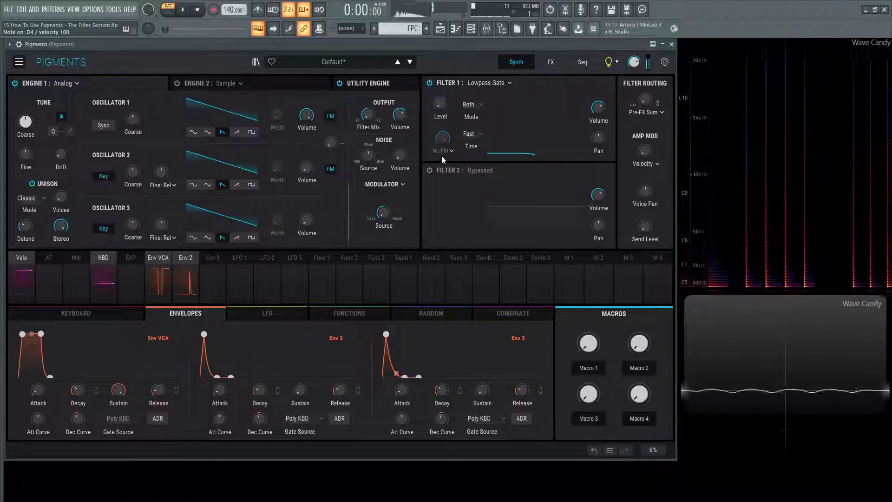
pyautogui.click(449, 151)
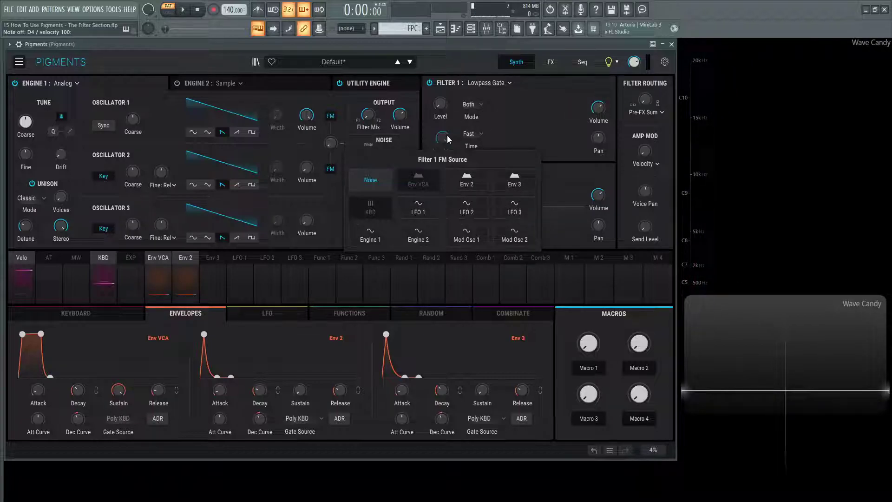
# - Leave FM at None and change Filter 1's type from Lowpass Gate to Surgeon
pyautogui.click(371, 183)
pyautogui.click(483, 83)
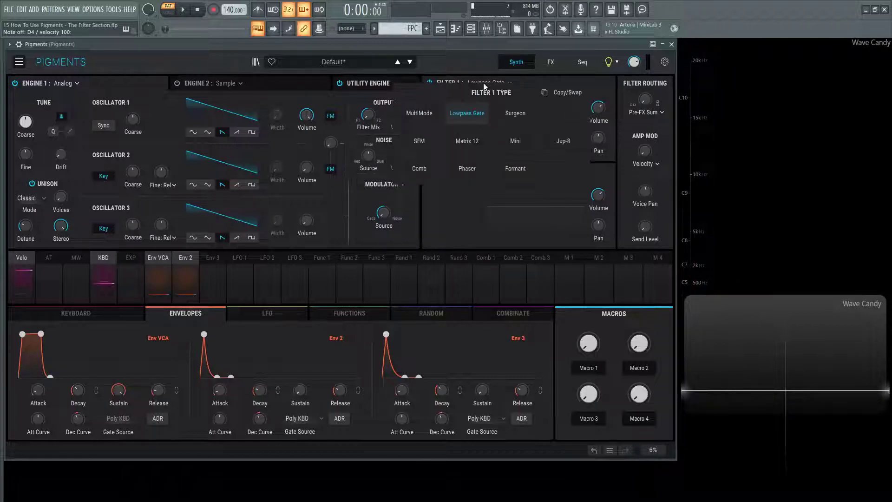
pyautogui.click(517, 113)
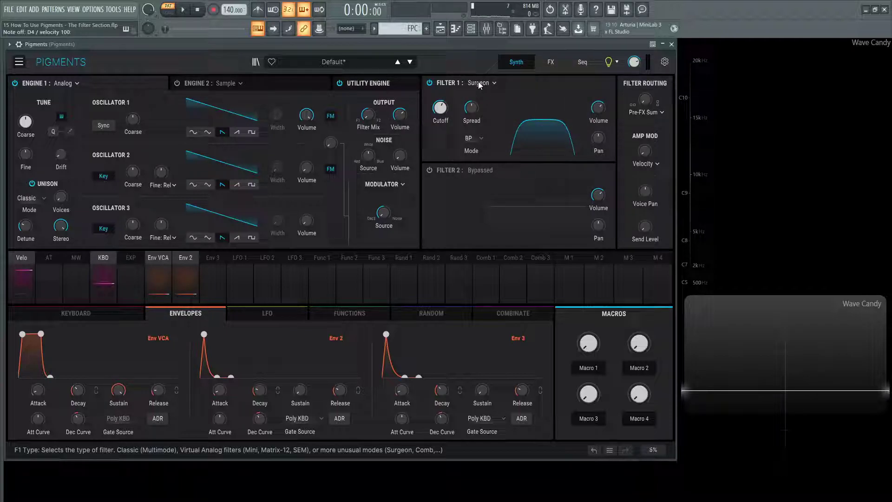
# - Set the Surgeon mode to LP, sweep the cutoff and reset it to 1600 Hz
pyautogui.click(474, 139)
pyautogui.click(454, 171)
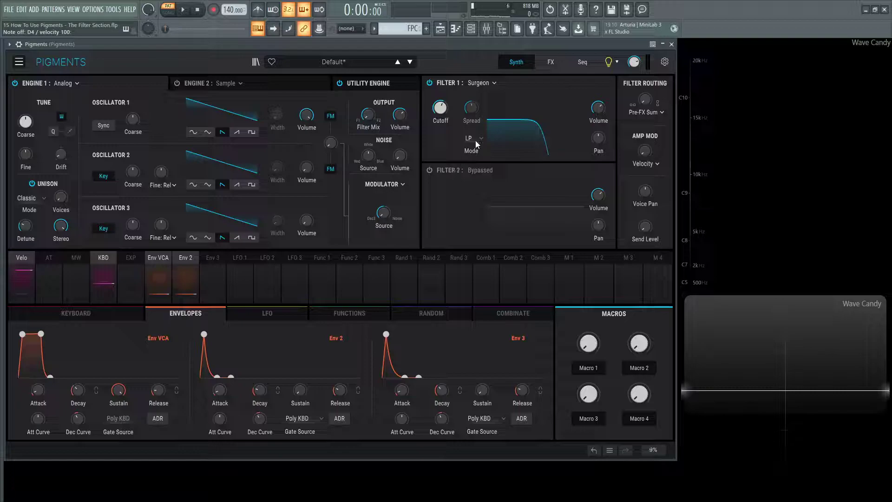
pyautogui.moveTo(440, 107); pyautogui.dragTo(442, 116)
pyautogui.doubleClick(441, 109)
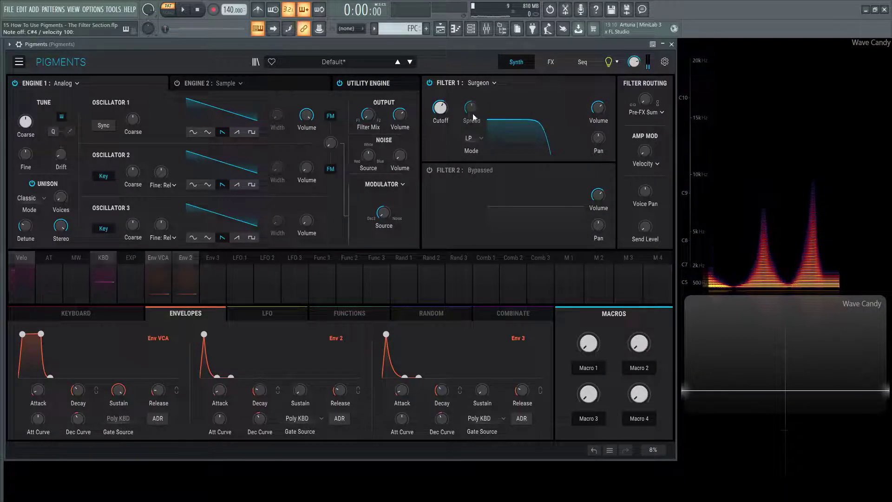
pyautogui.click(469, 140)
# - Try Surgeon HP, then switch to BP and lower the cutoff to 666 Hz
pyautogui.click(496, 165)
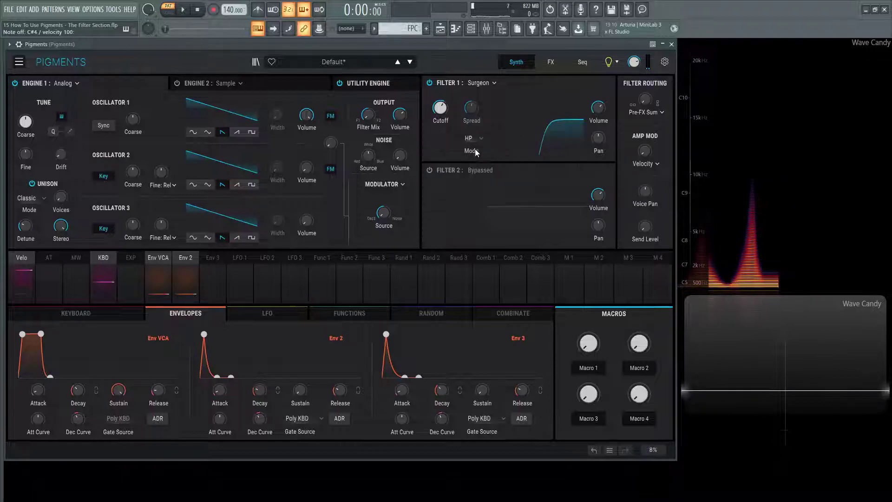
pyautogui.click(473, 141)
pyautogui.click(496, 198)
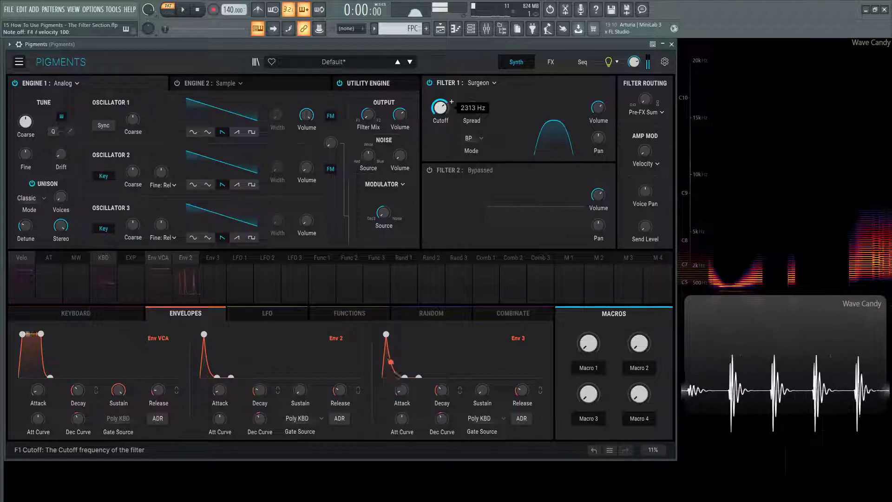
pyautogui.moveTo(439, 107); pyautogui.dragTo(470, 107)
# - Switch Surgeon to Notch at about 408 Hz with Spread raised to 73.6%
pyautogui.click(473, 137)
pyautogui.click(456, 193)
pyautogui.moveTo(440, 107)
pyautogui.mouseDown()
pyautogui.moveTo(440, 116)
pyautogui.moveTo(471, 99)
pyautogui.moveTo(440, 101)
pyautogui.mouseUp()
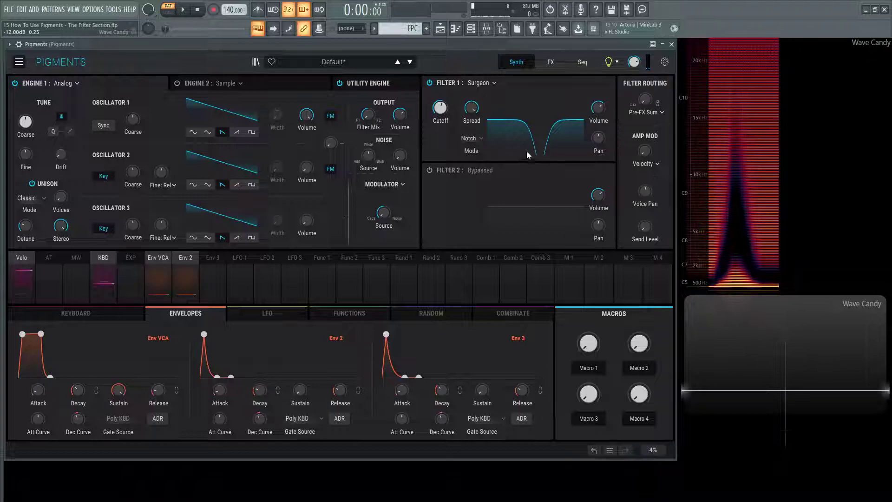
pyautogui.moveTo(471, 107); pyautogui.dragTo(437, 118)
pyautogui.click(472, 138)
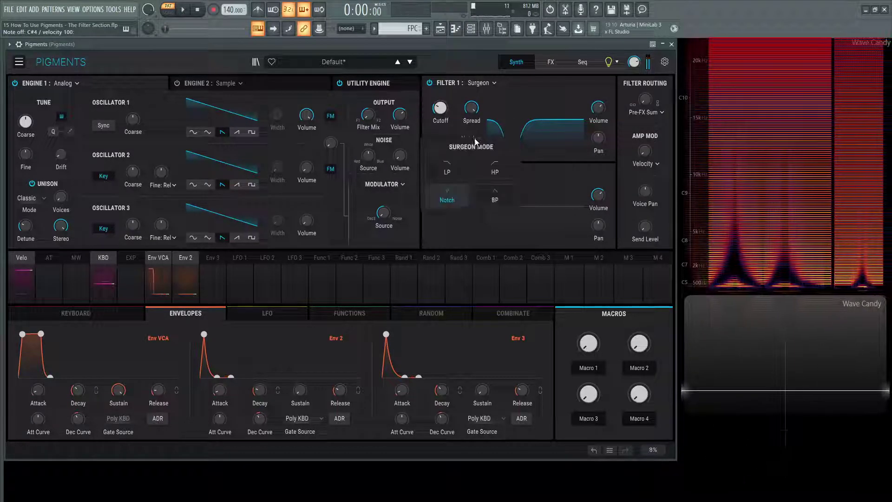
pyautogui.click(484, 124)
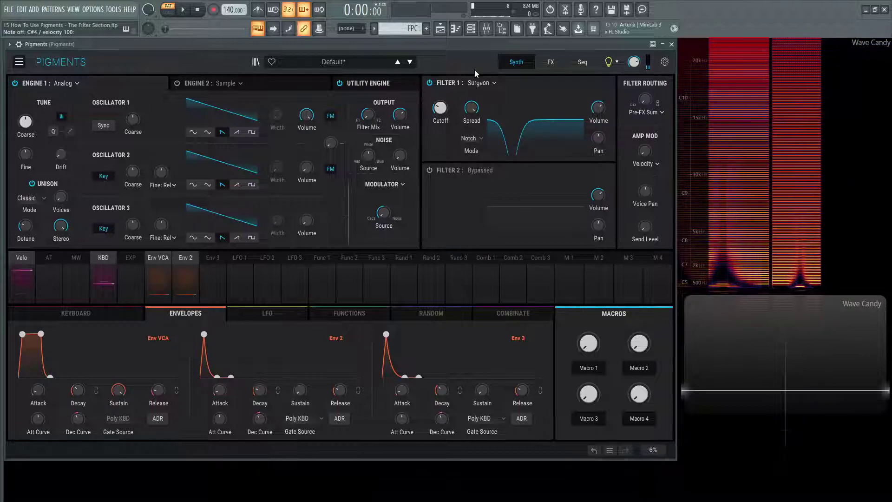
pyautogui.click(482, 84)
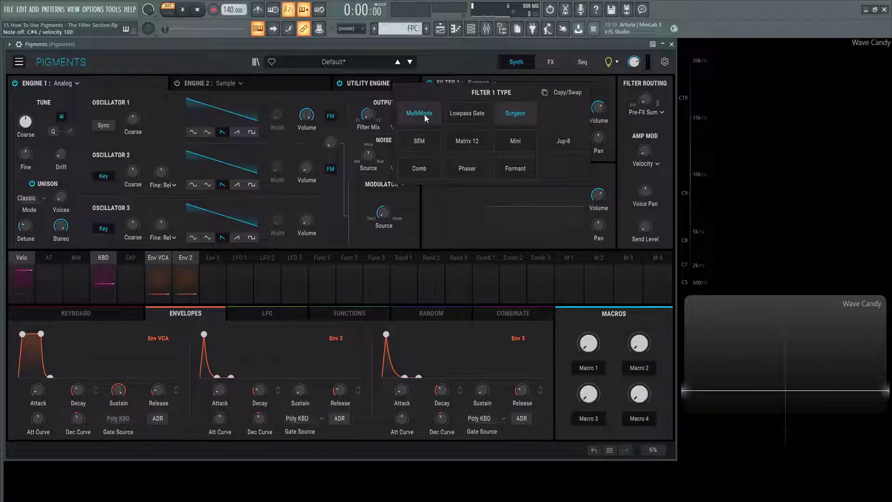
# - Keep Filter 1 as Surgeon, then enable Filter 2 as MultiMode with cutoff at 594 Hz
pyautogui.click(525, 113)
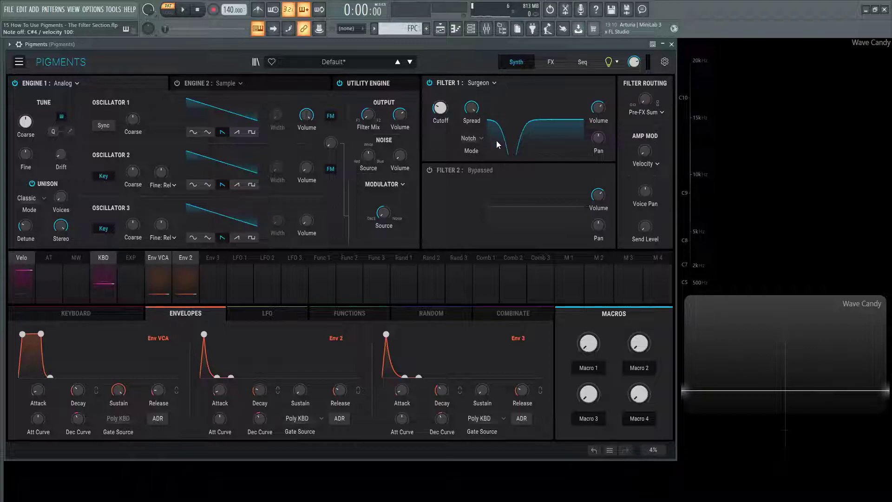
pyautogui.click(480, 84)
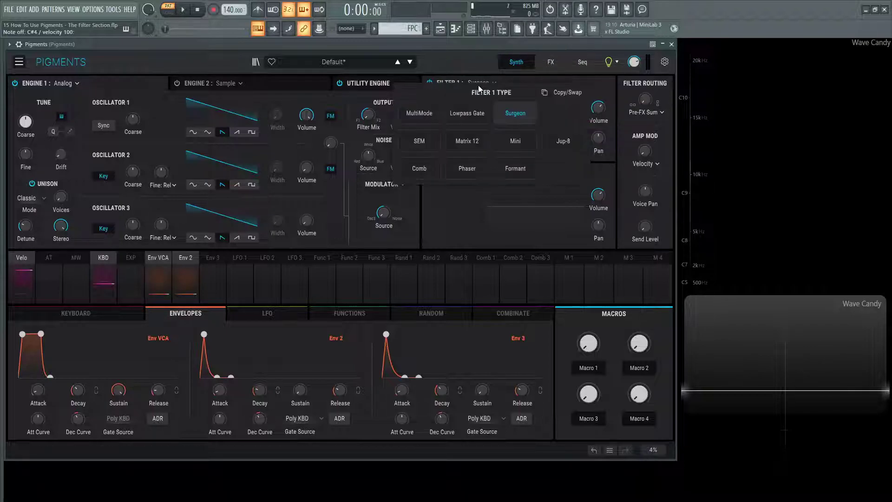
pyautogui.click(563, 93)
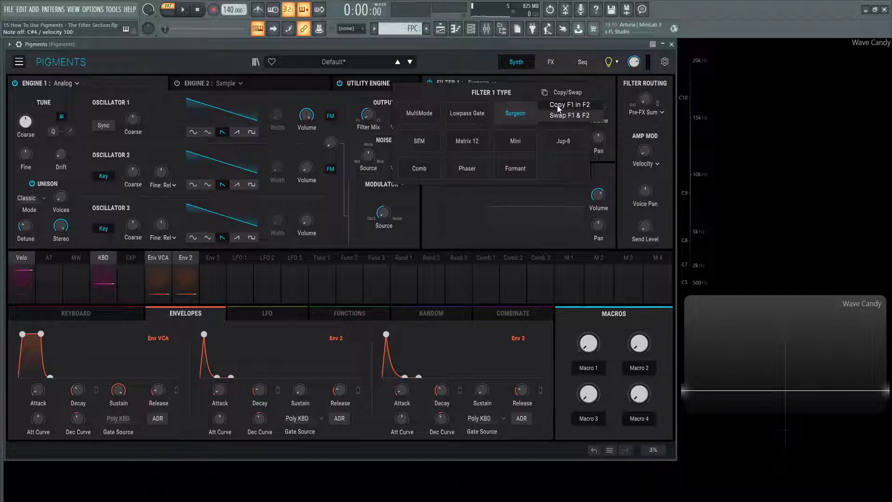
pyautogui.click(550, 105)
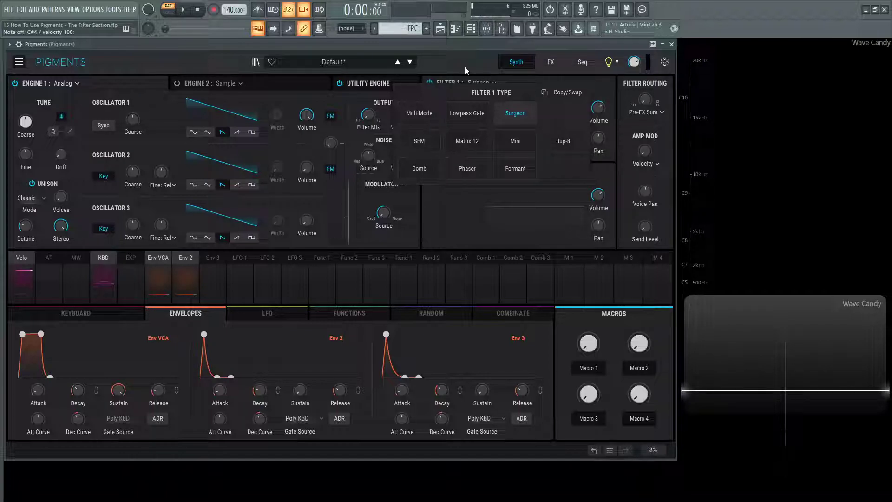
pyautogui.click(516, 113)
pyautogui.click(429, 170)
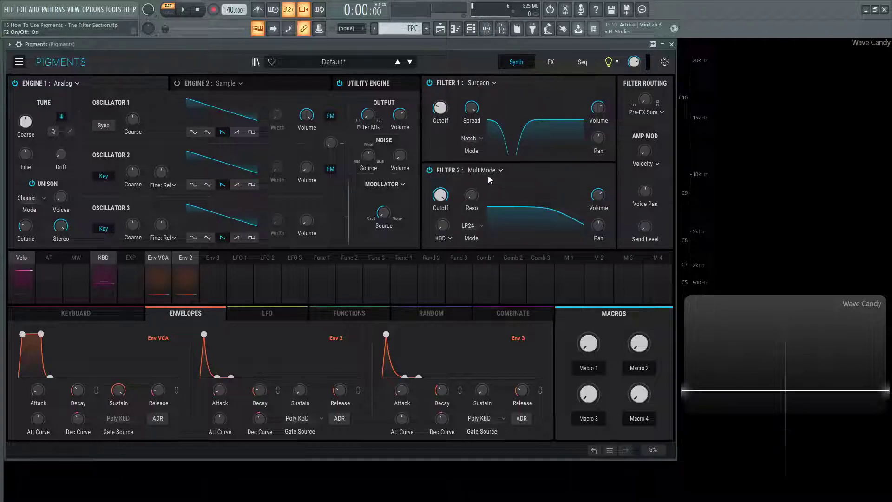
pyautogui.moveTo(440, 200); pyautogui.dragTo(440, 209)
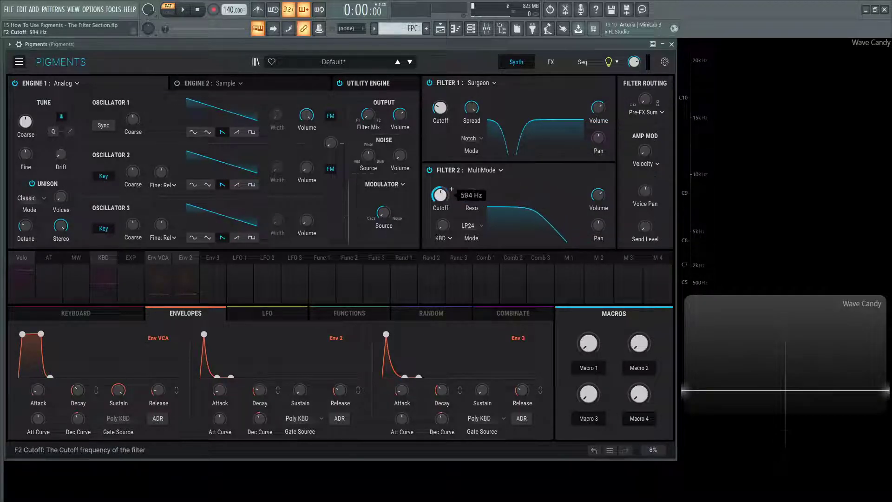
# - Swap Filter 1 and Filter 2 using the Copy/Swap options
pyautogui.click(483, 83)
pyautogui.click(563, 92)
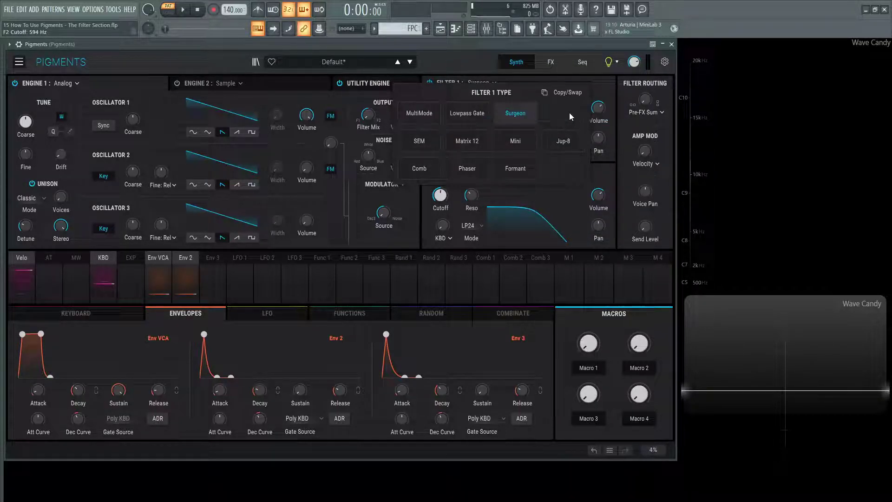
pyautogui.click(569, 114)
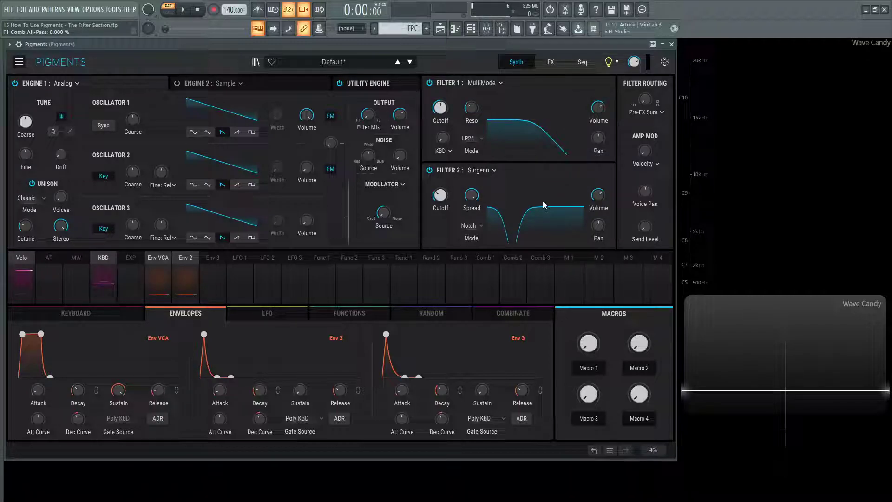